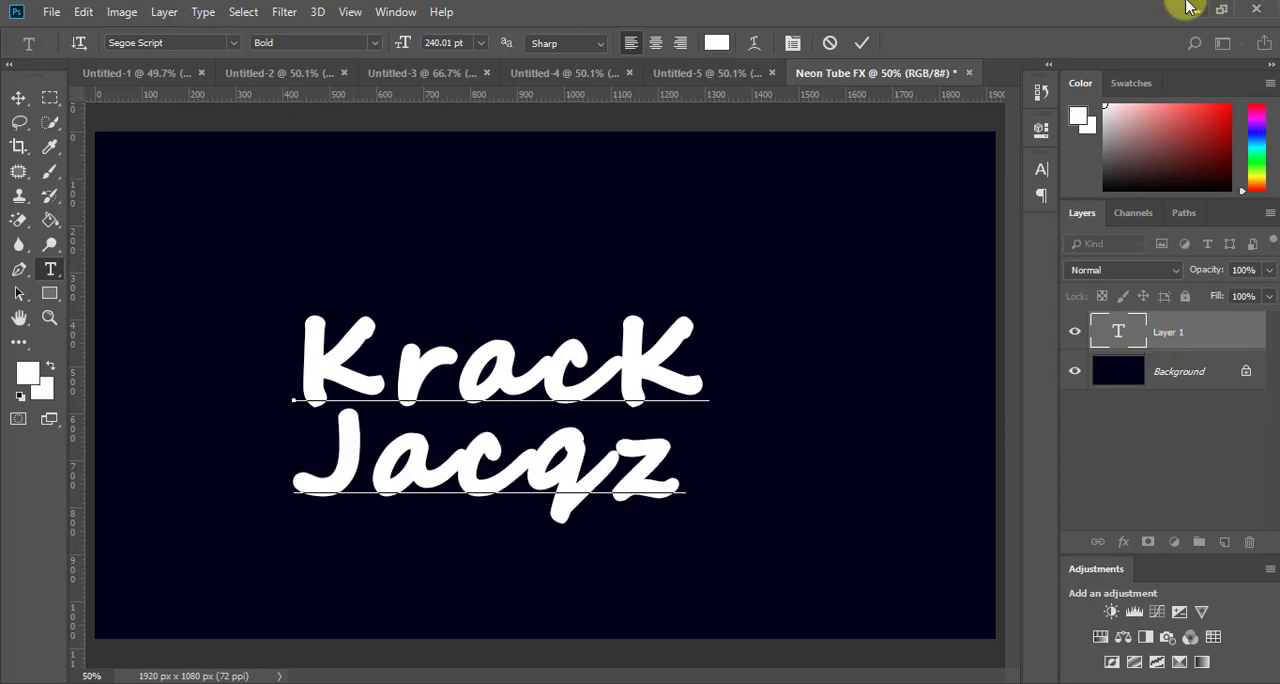
Step: Commit the two-line text and align it to the vertical and horizontal centers of the Background layer
{"action": "left_click", "coordinate": [863, 44]}
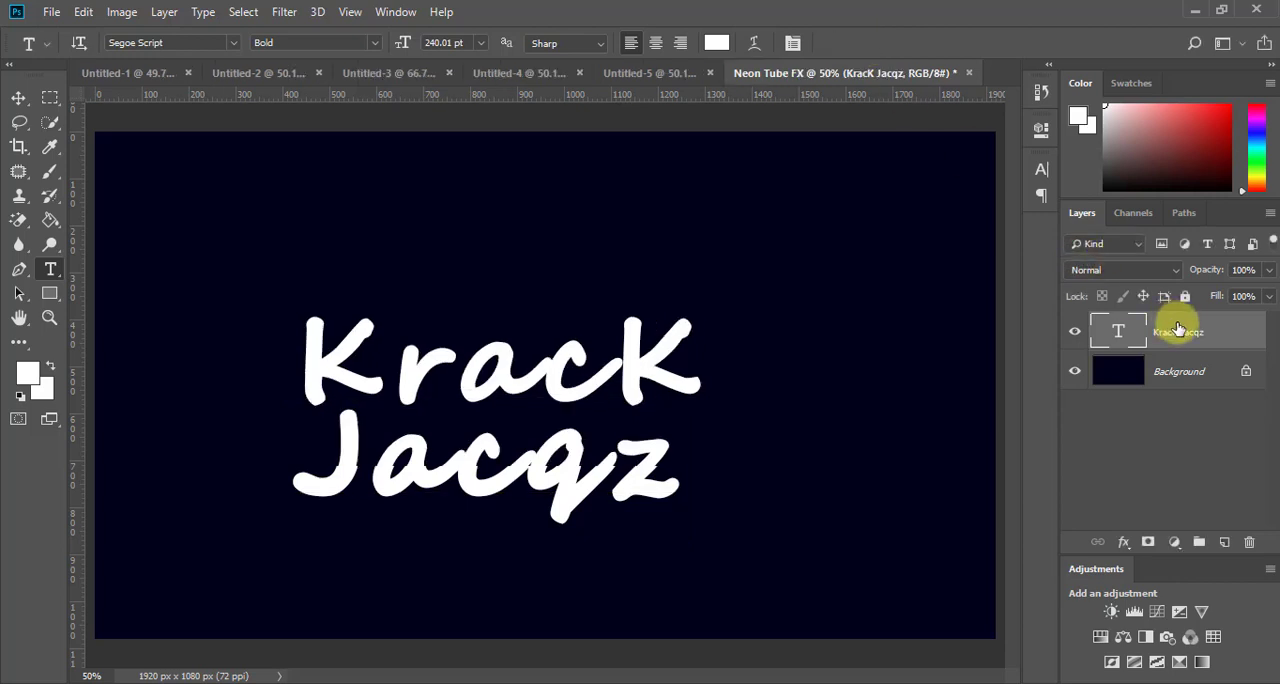
{"action": "left_click", "coordinate": [1193, 374]}
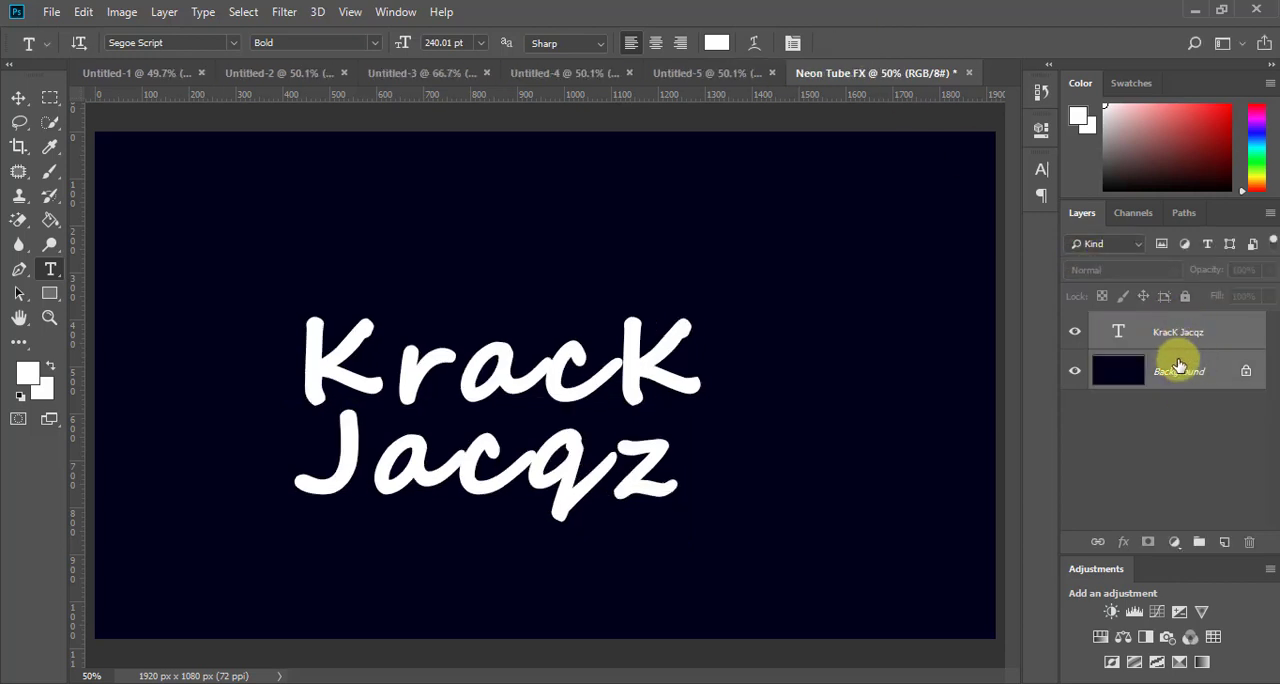
{"action": "left_click", "coordinate": [549, 187]}
{"action": "left_click", "coordinate": [19, 97]}
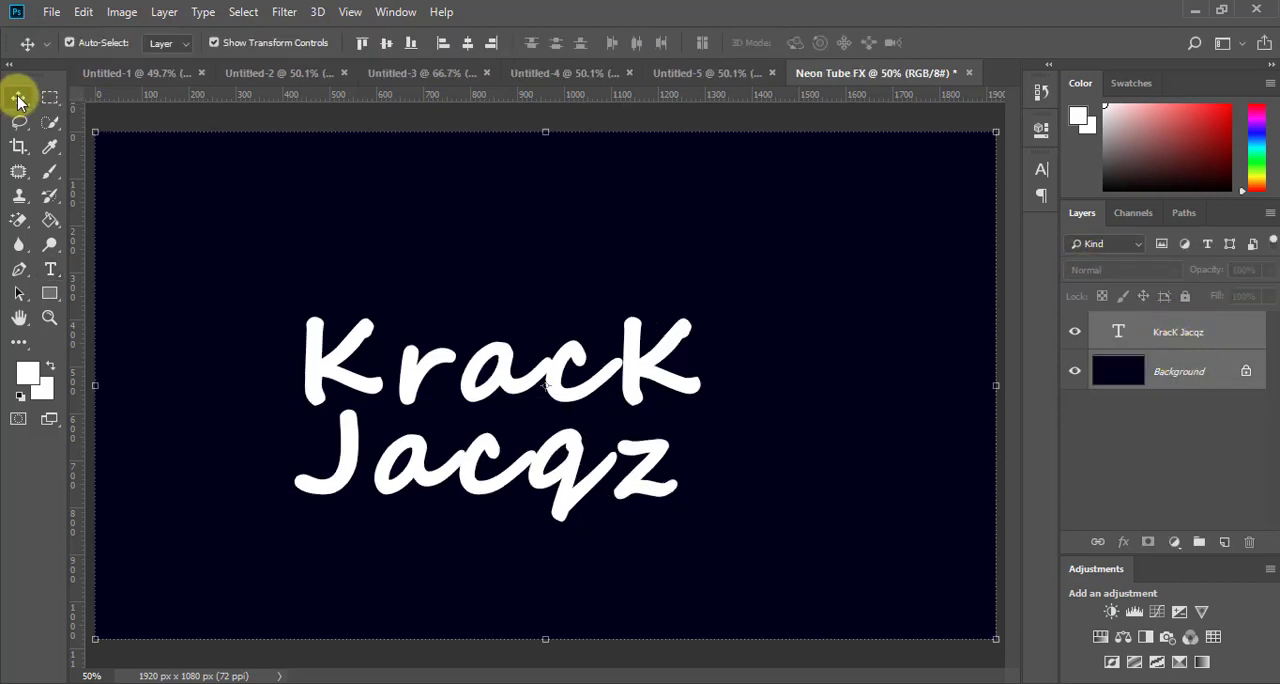
{"action": "left_click", "coordinate": [386, 45]}
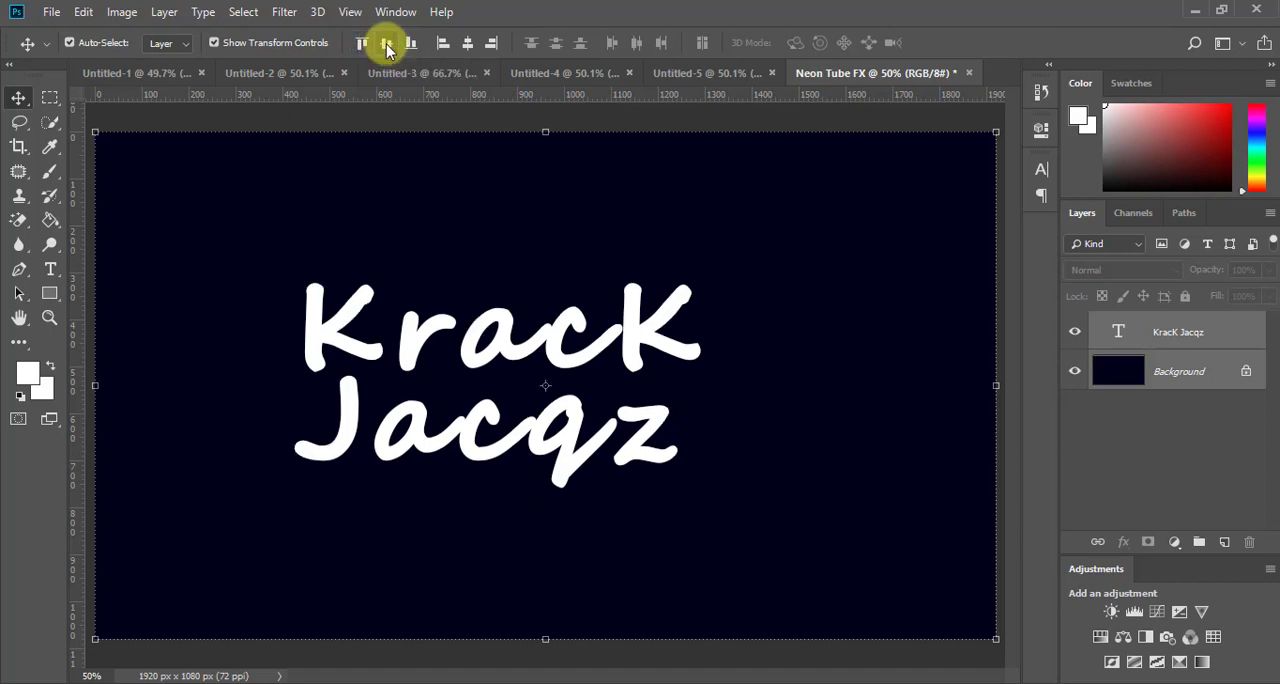
{"action": "left_click", "coordinate": [468, 45]}
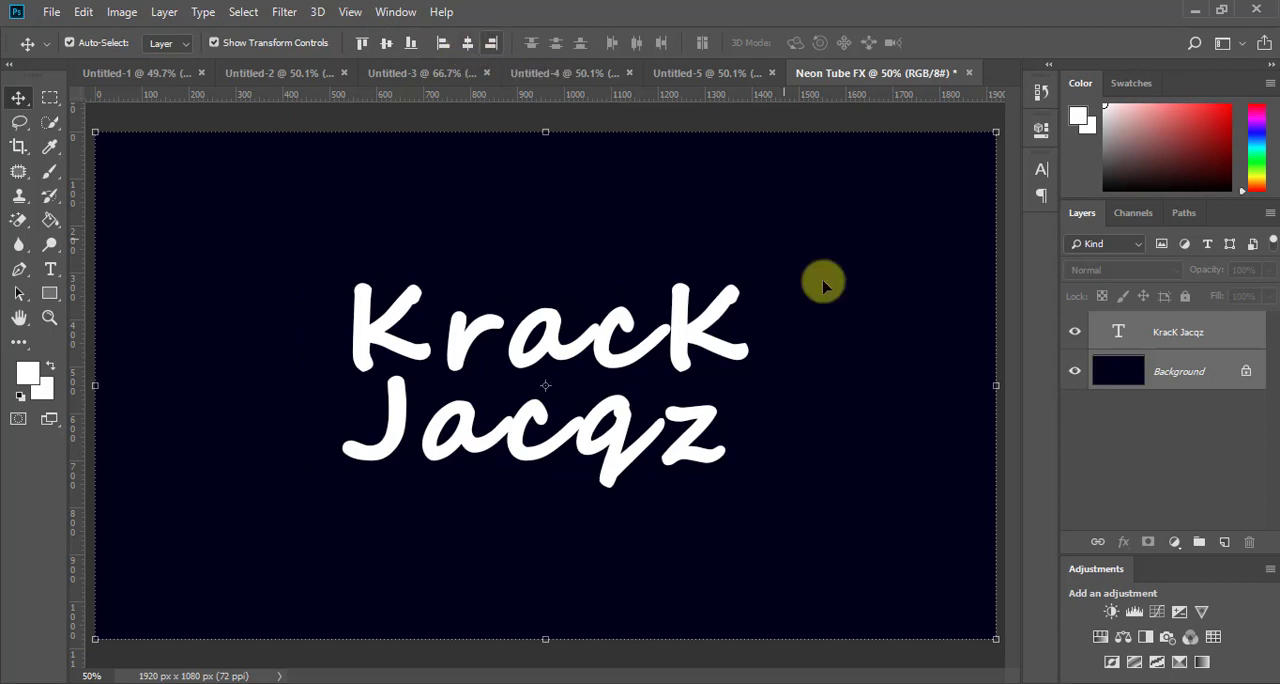
{"action": "left_click", "coordinate": [1101, 443]}
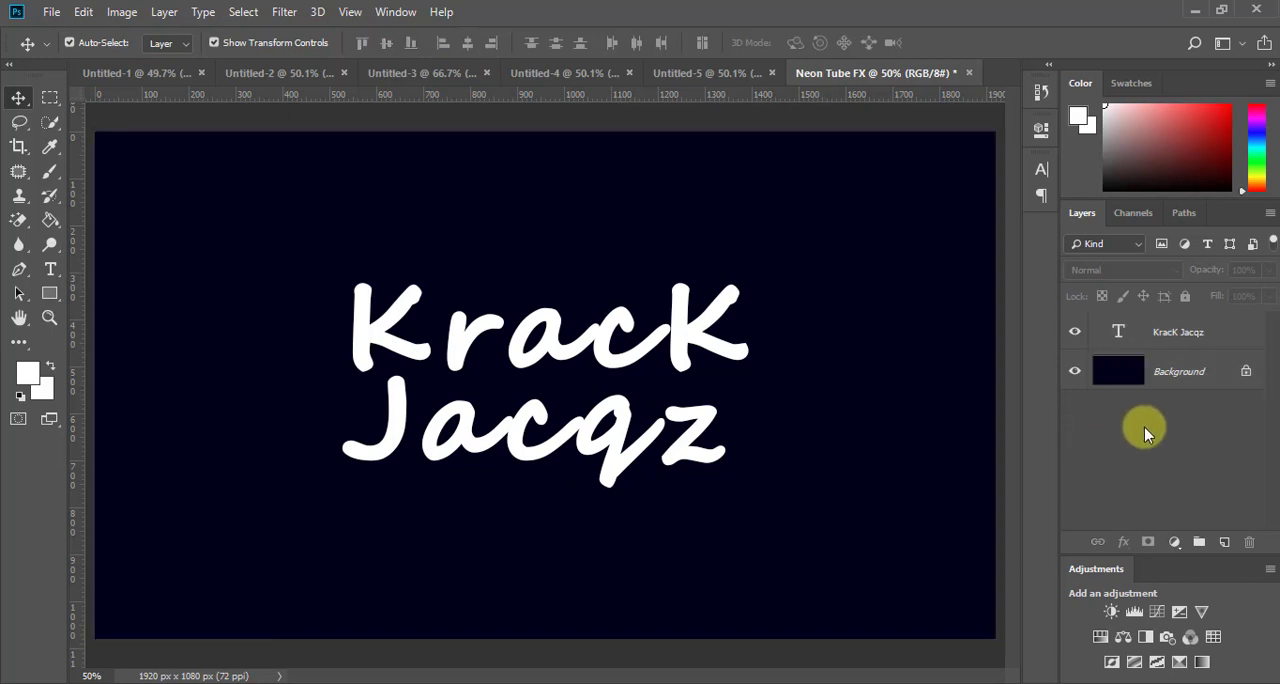
Step: Scale the text layer up proportionally around its center to 136.74% and apply the transform
{"action": "key", "text": "ctrl+minus"}
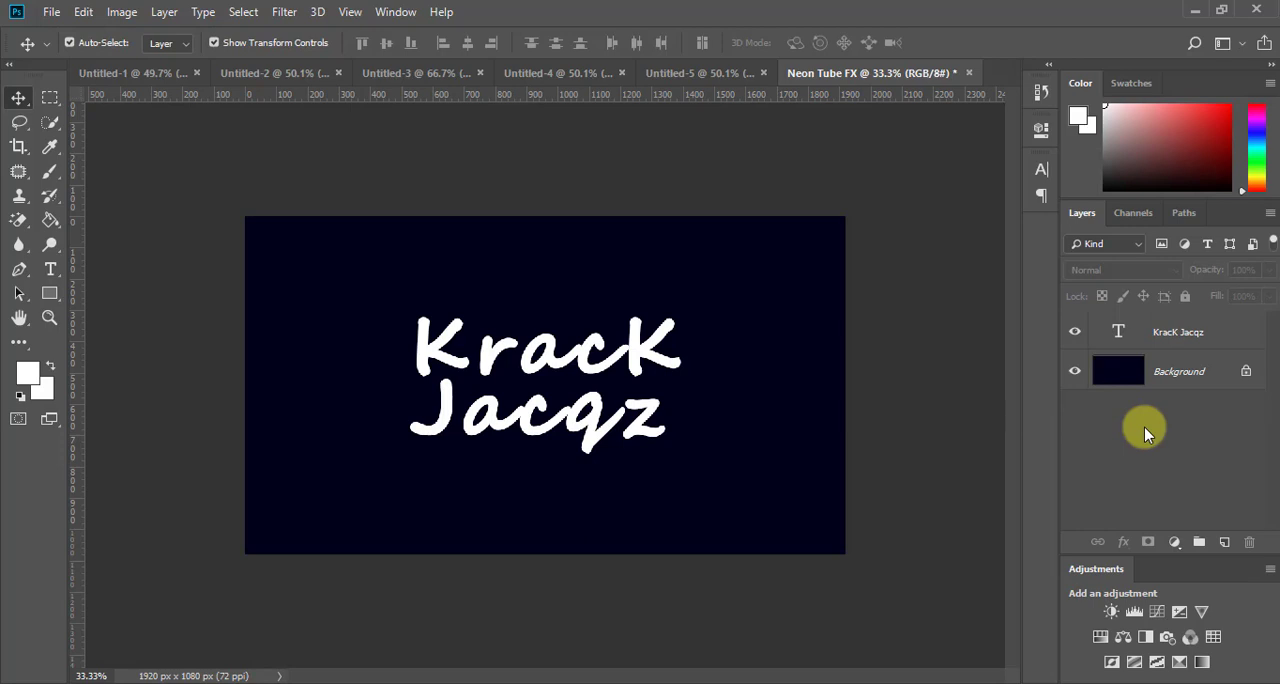
{"action": "key", "text": "ctrl+0"}
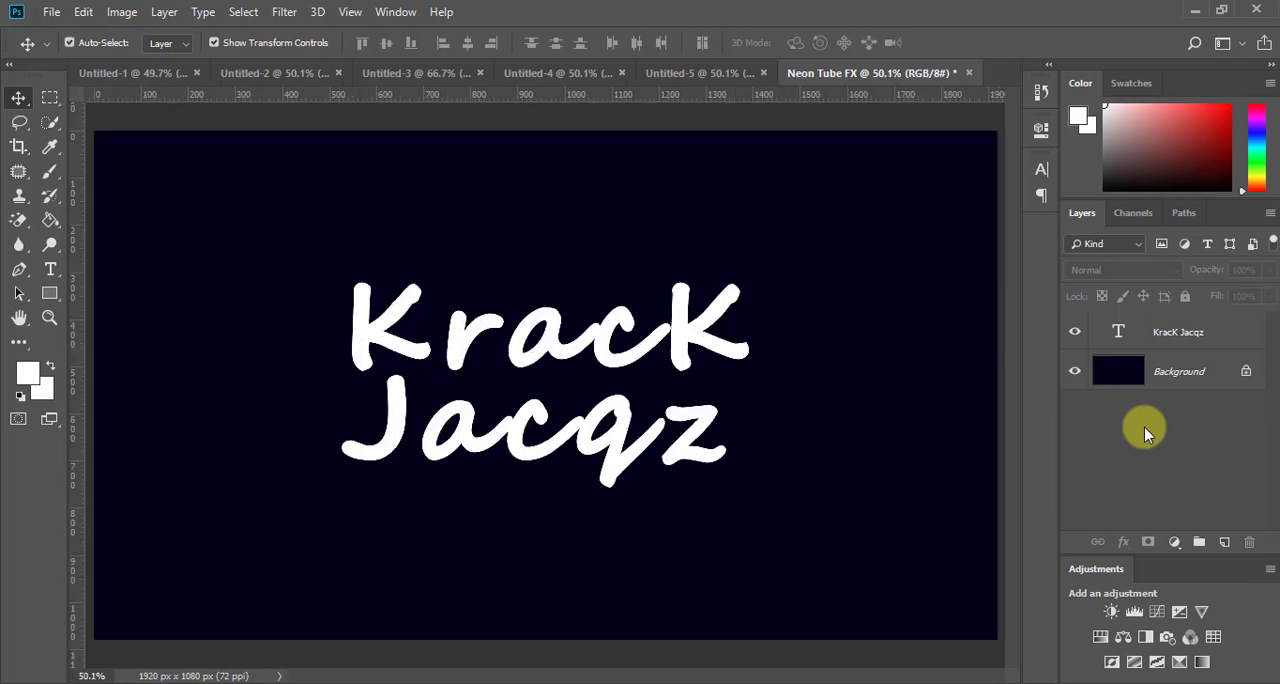
{"action": "left_click", "coordinate": [1197, 341]}
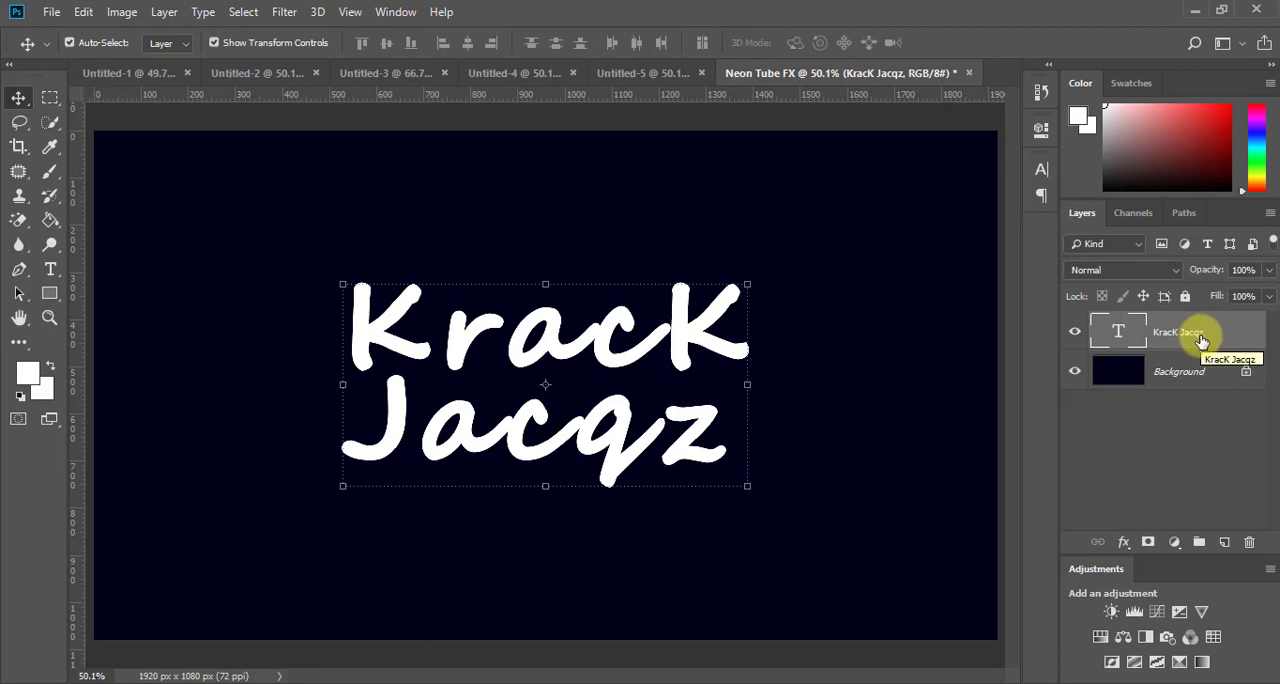
{"action": "key", "text": "ctrl+t"}
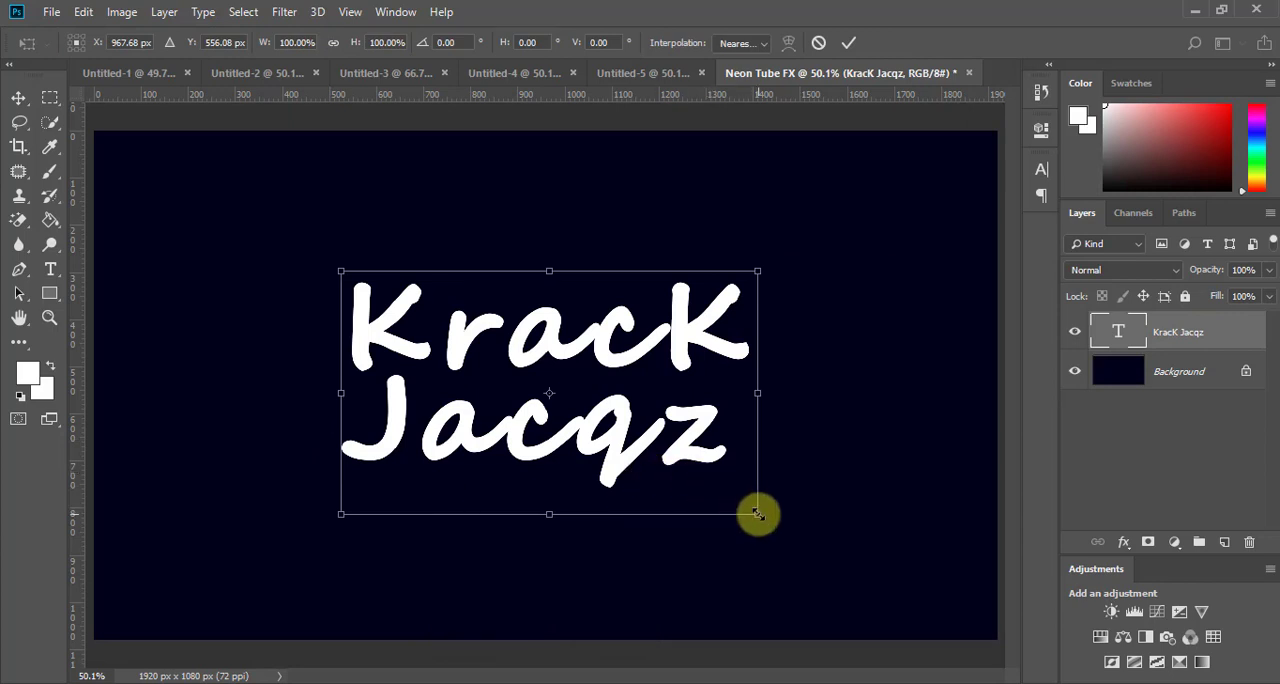
{"action": "left_click_drag", "start_coordinate": [757, 514], "coordinate": [835, 558]}
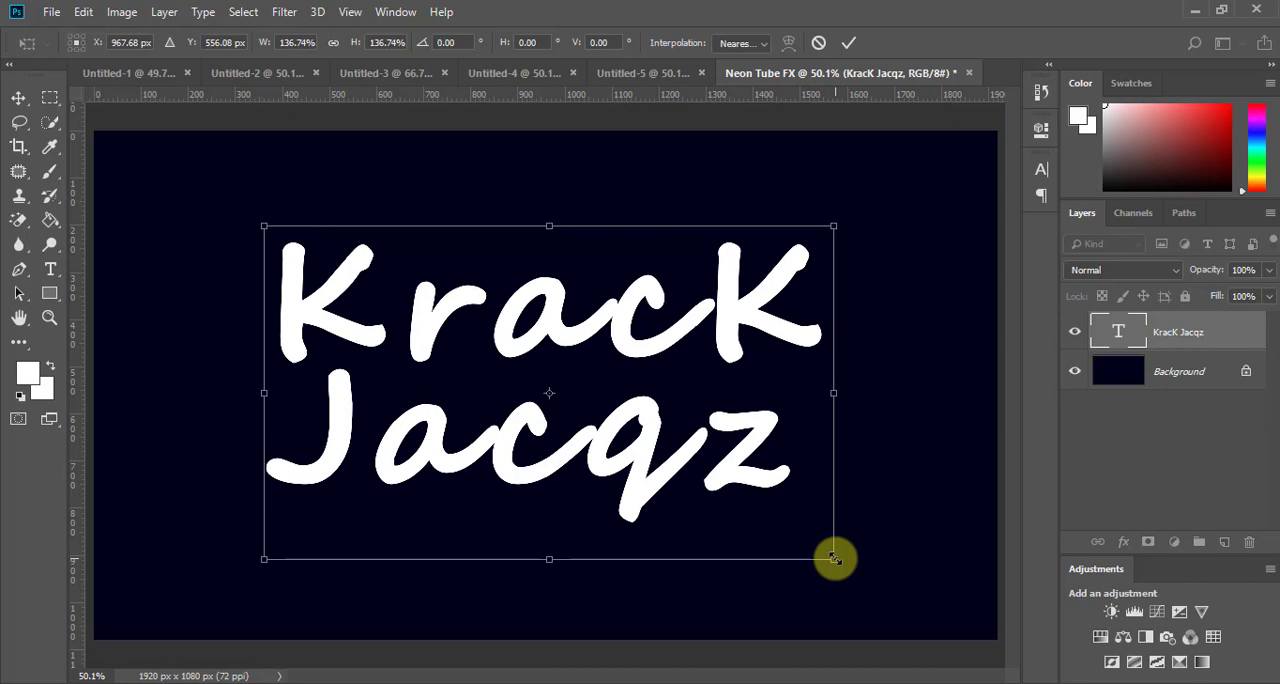
{"action": "left_click", "coordinate": [848, 45]}
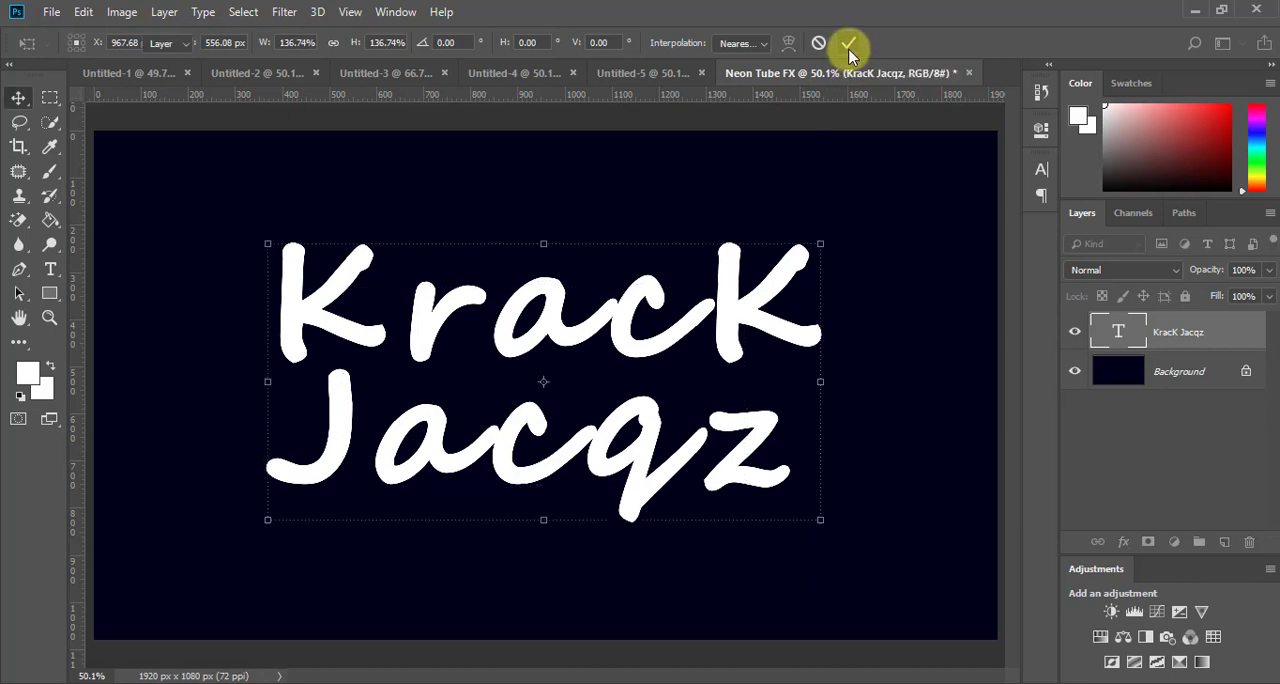
{"action": "left_click", "coordinate": [1107, 440]}
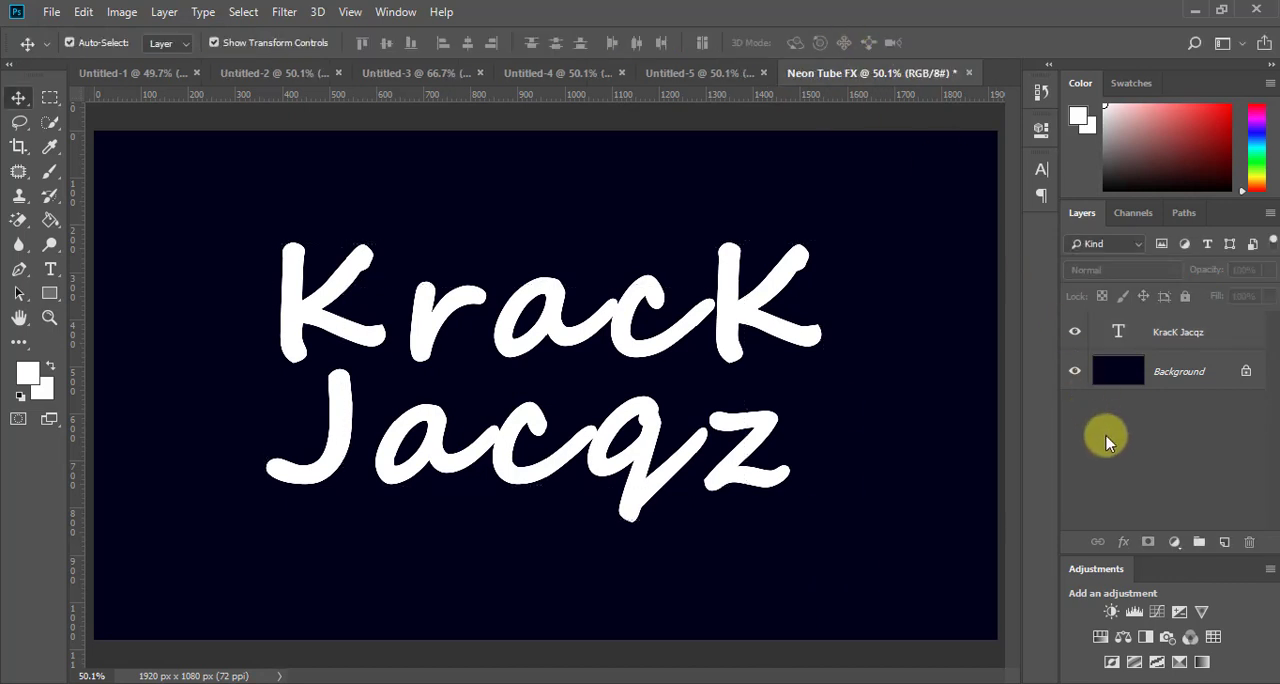
Step: Add an Outer Glow layer style to the text layer through its Blending Options
{"action": "left_click", "coordinate": [50, 97]}
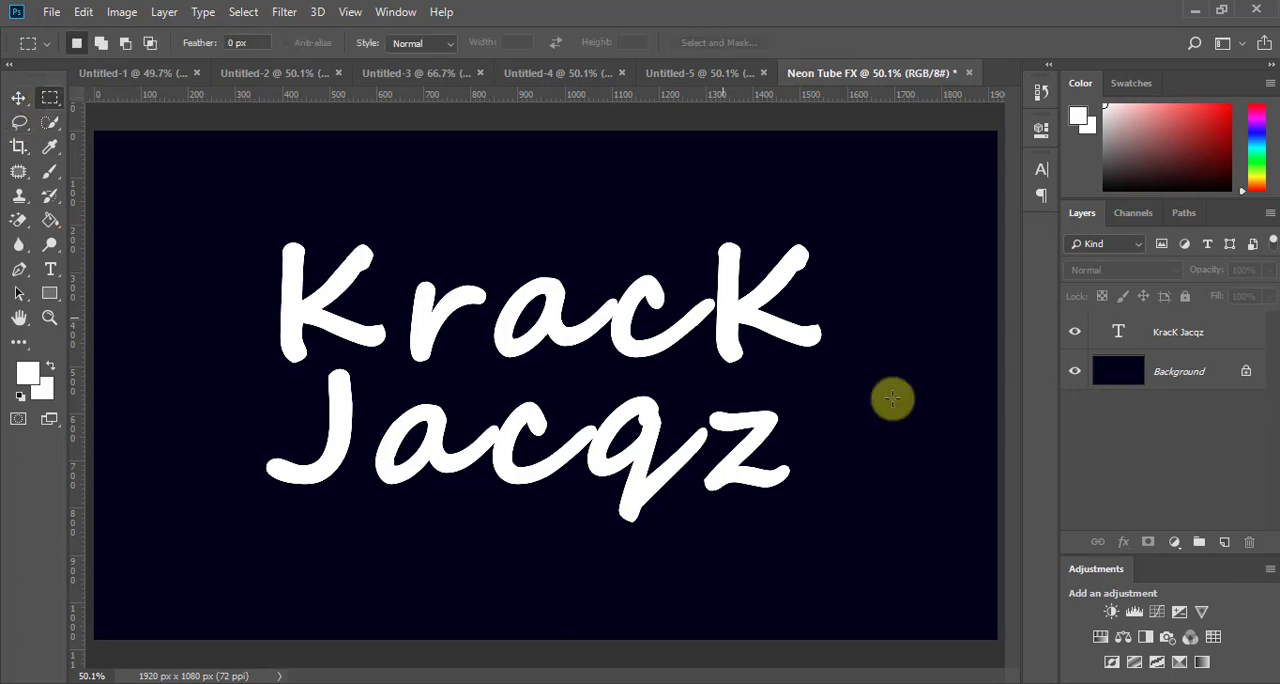
{"action": "left_click", "coordinate": [1189, 337]}
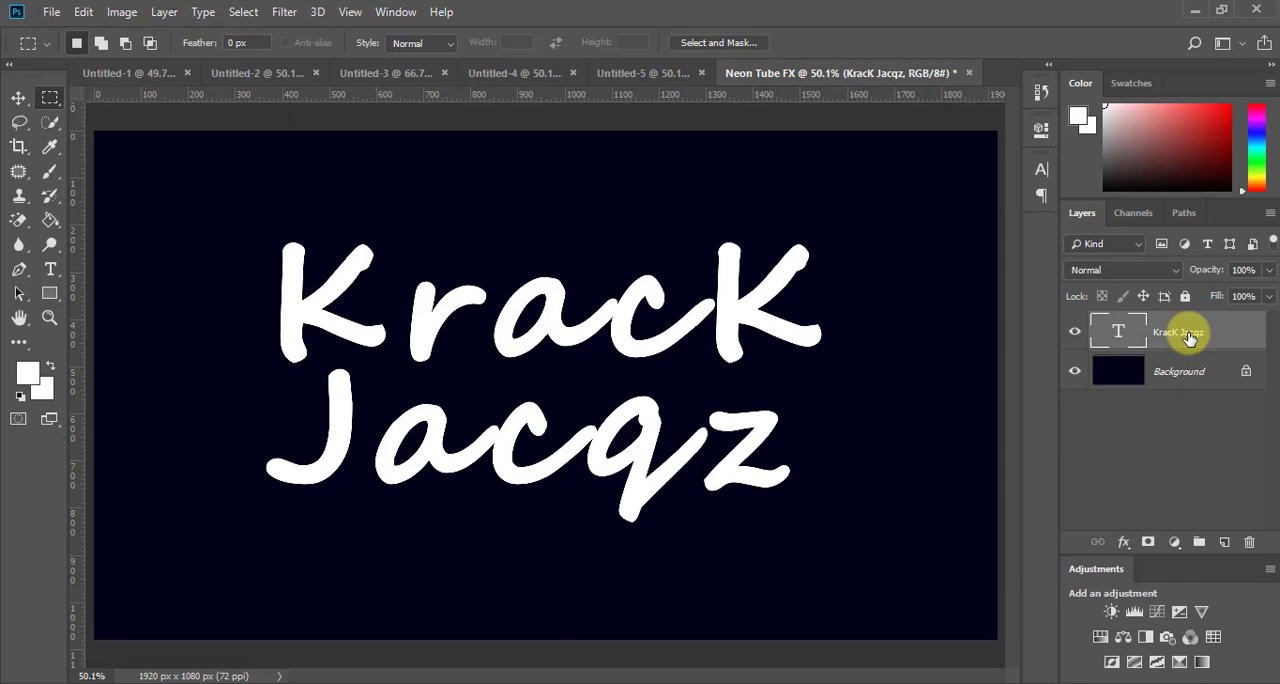
{"action": "right_click", "coordinate": [1239, 336]}
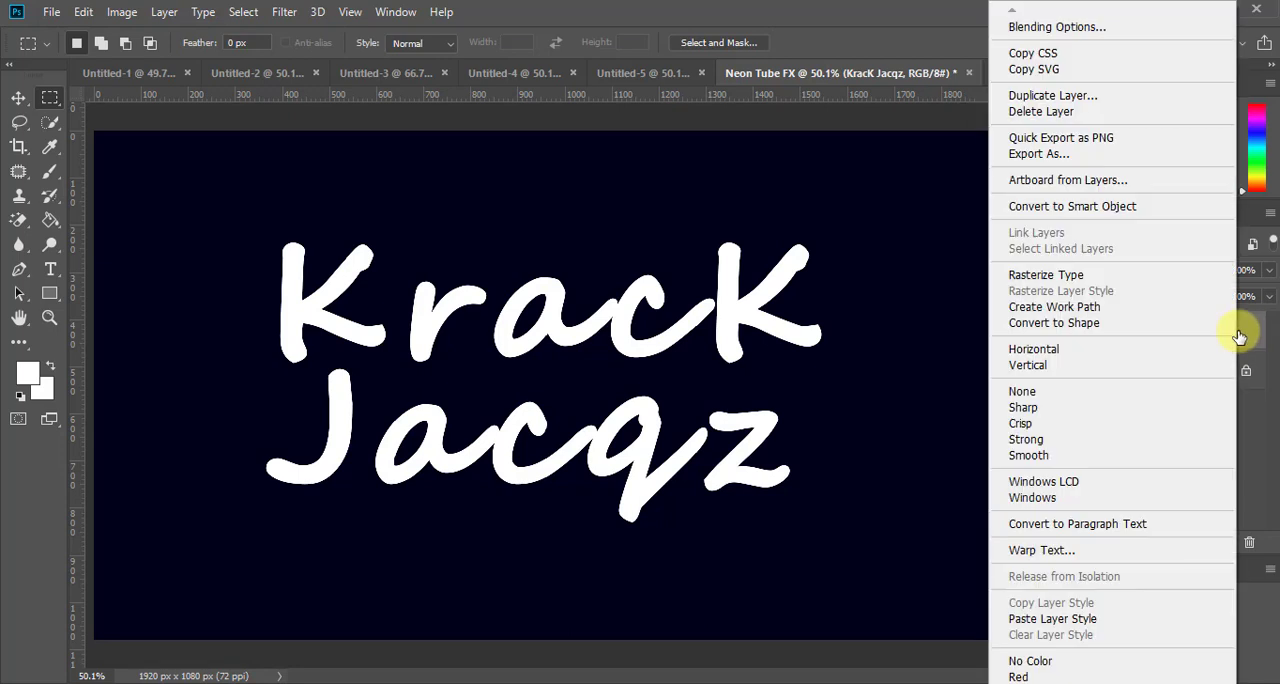
{"action": "left_click", "coordinate": [1080, 30]}
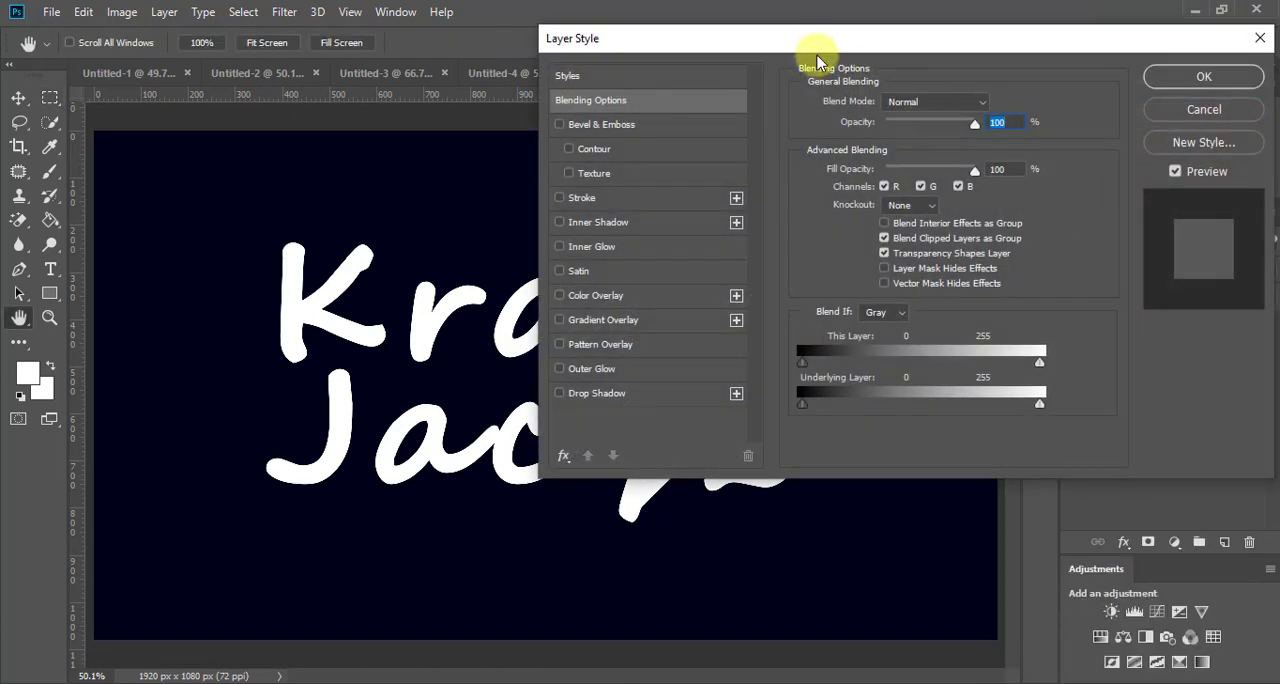
{"action": "left_click_drag", "start_coordinate": [806, 36], "coordinate": [1110, 52]}
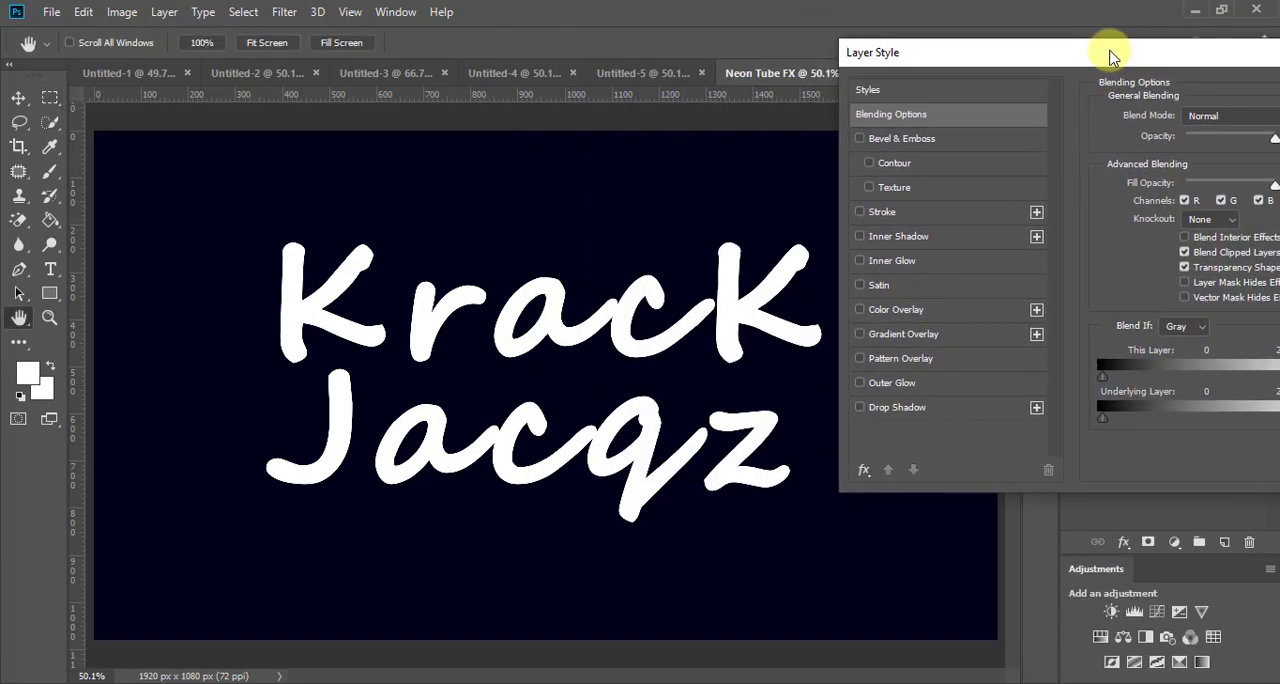
{"action": "left_click", "coordinate": [878, 383]}
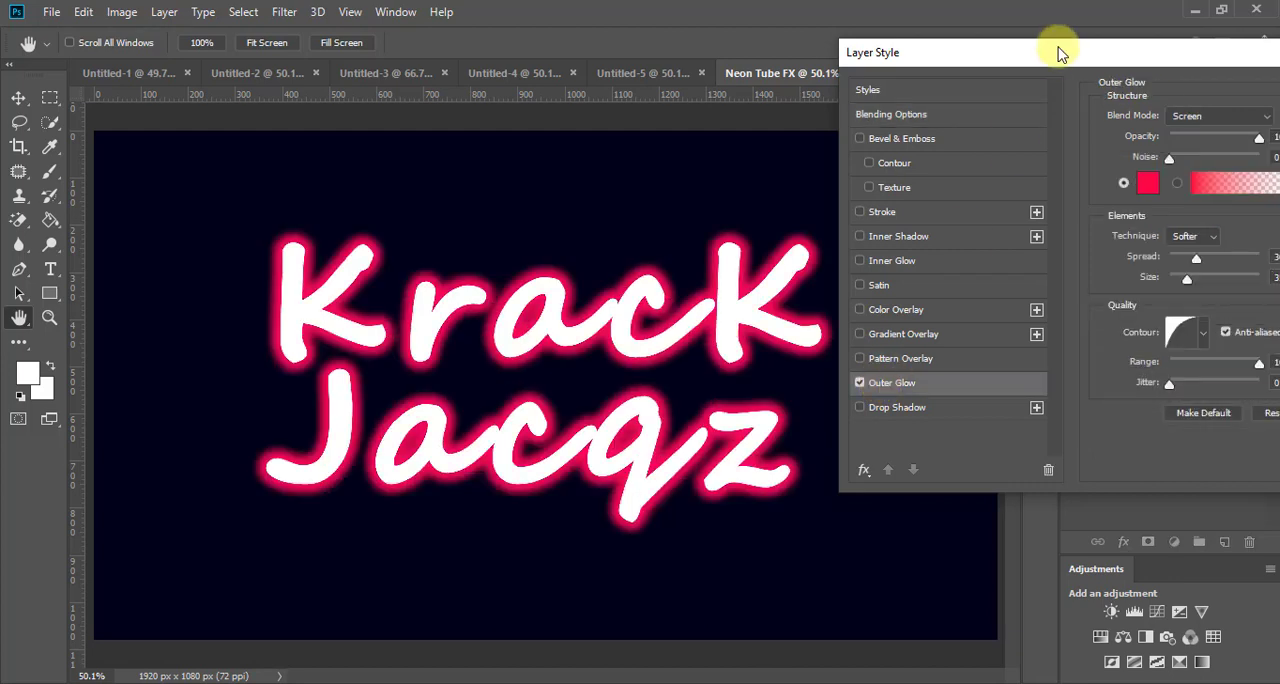
Step: Set the Outer Glow to 100% opacity with color fd0444 and apply the layer style
{"action": "left_click_drag", "start_coordinate": [1052, 57], "coordinate": [919, 19]}
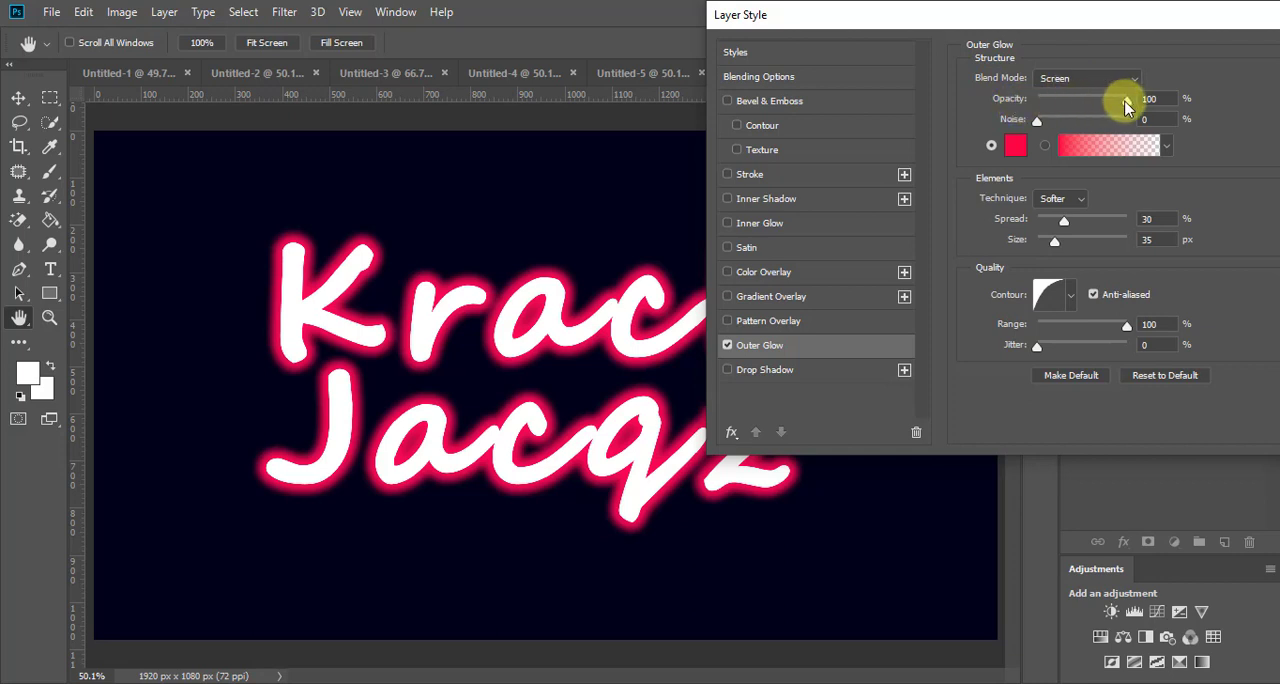
{"action": "left_click_drag", "start_coordinate": [1123, 100], "coordinate": [1147, 112]}
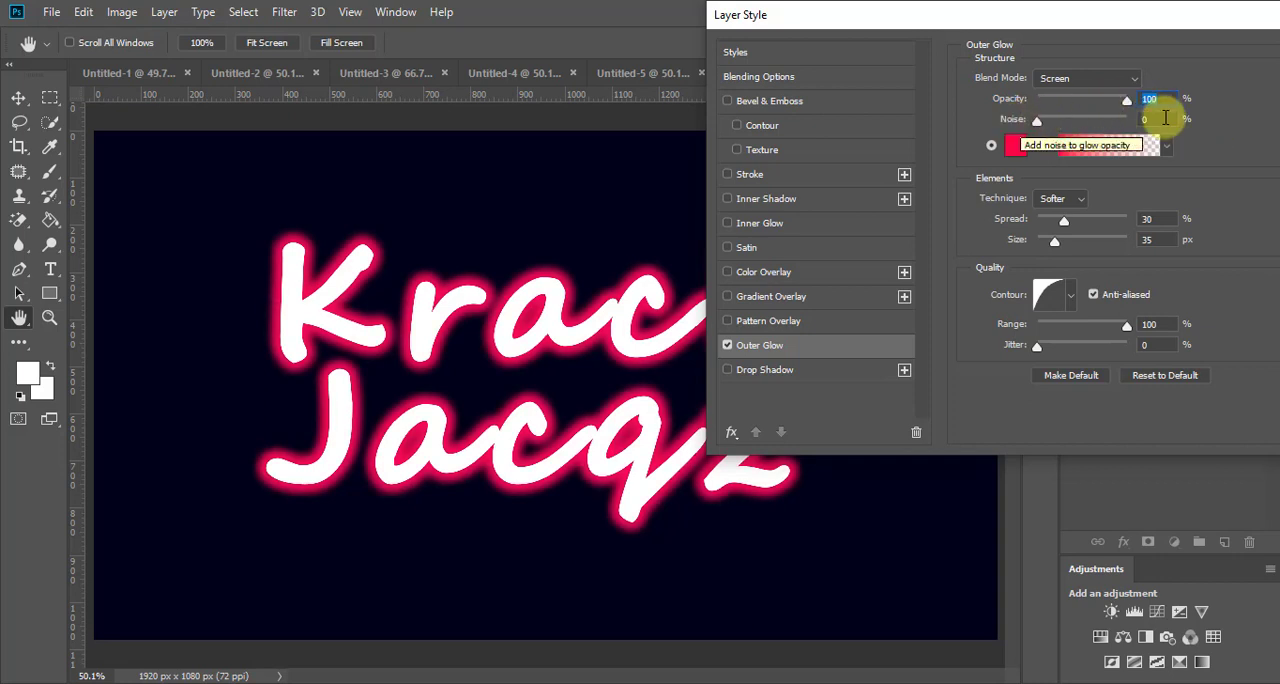
{"action": "left_click", "coordinate": [1016, 148]}
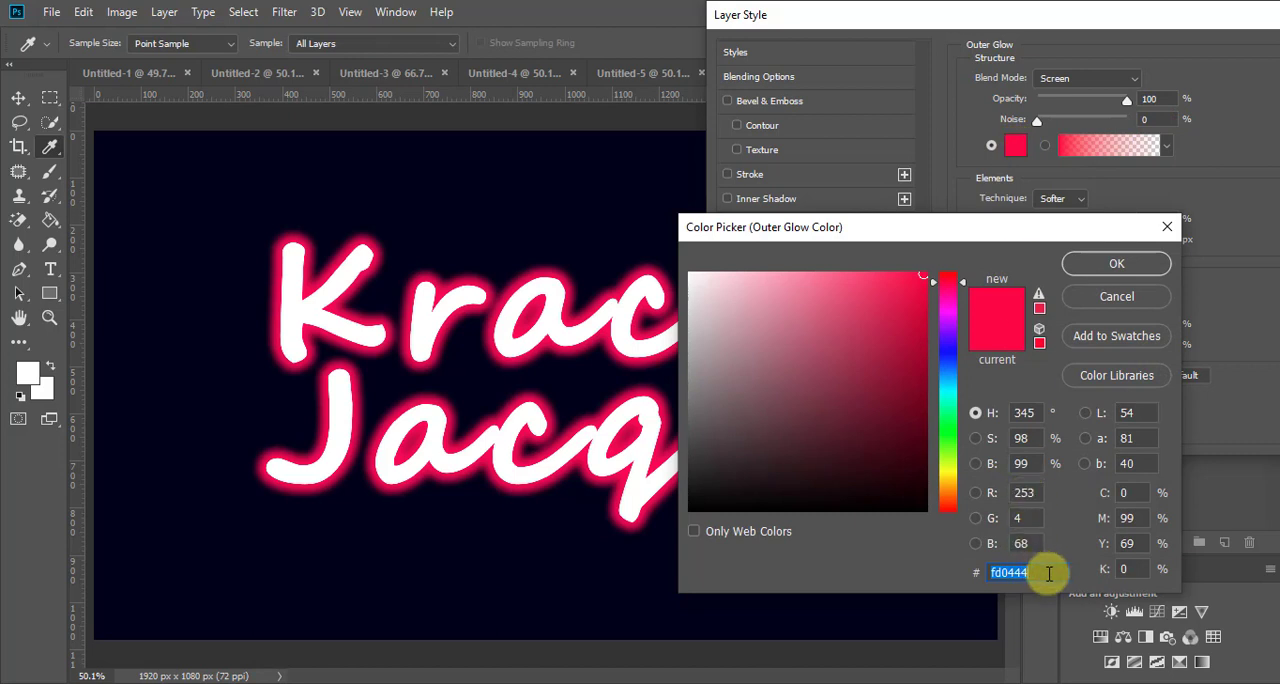
{"action": "left_click", "coordinate": [1116, 263]}
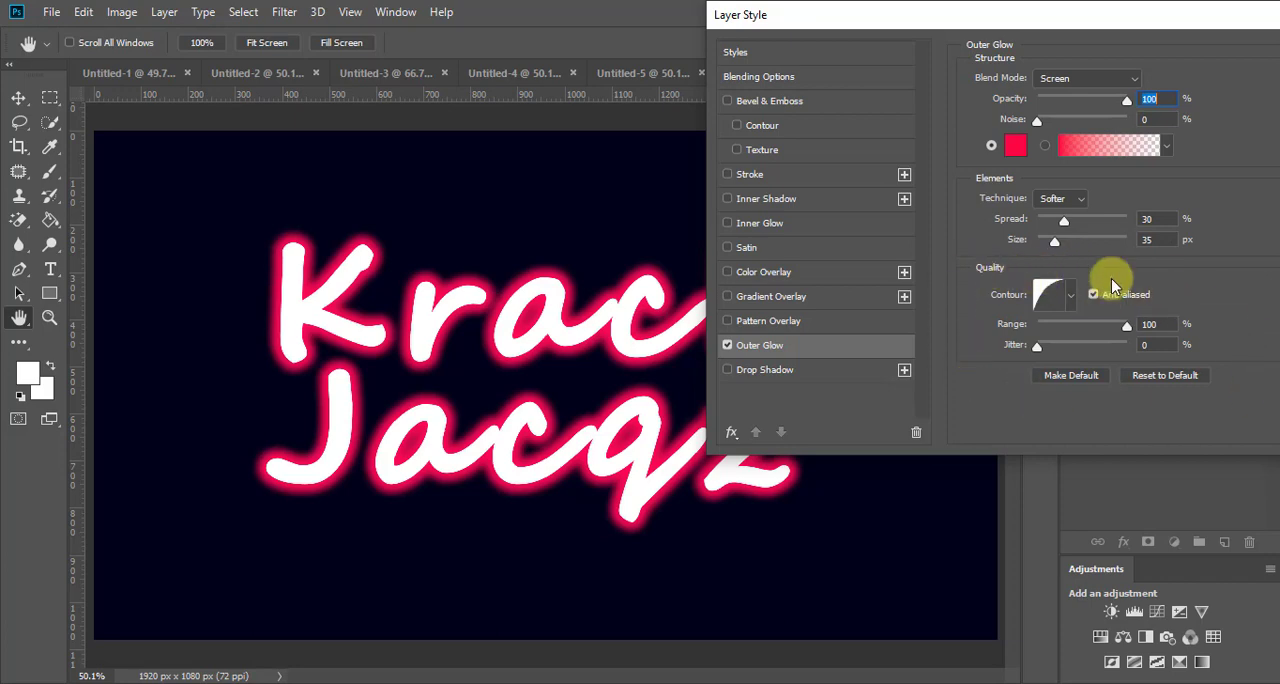
{"action": "left_click_drag", "start_coordinate": [1192, 12], "coordinate": [984, 41]}
{"action": "left_click", "coordinate": [1157, 86]}
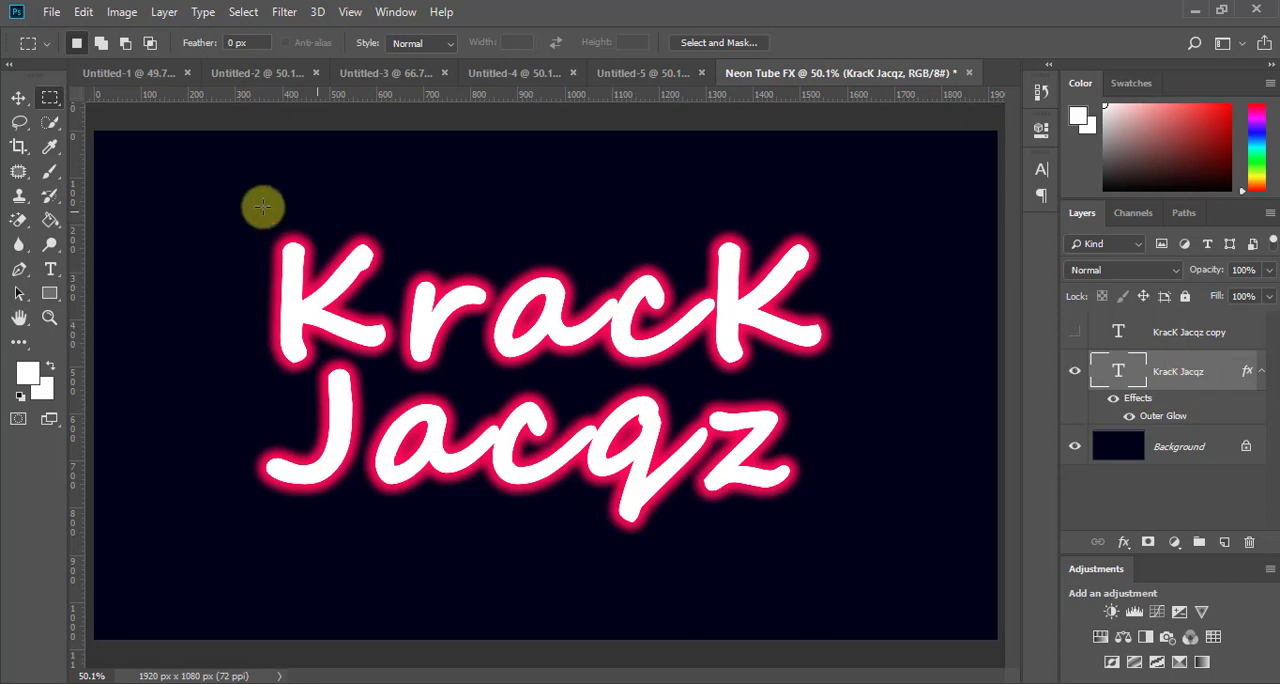
Step: Rasterize the type of the glowing text layer
{"action": "left_click", "coordinate": [165, 15]}
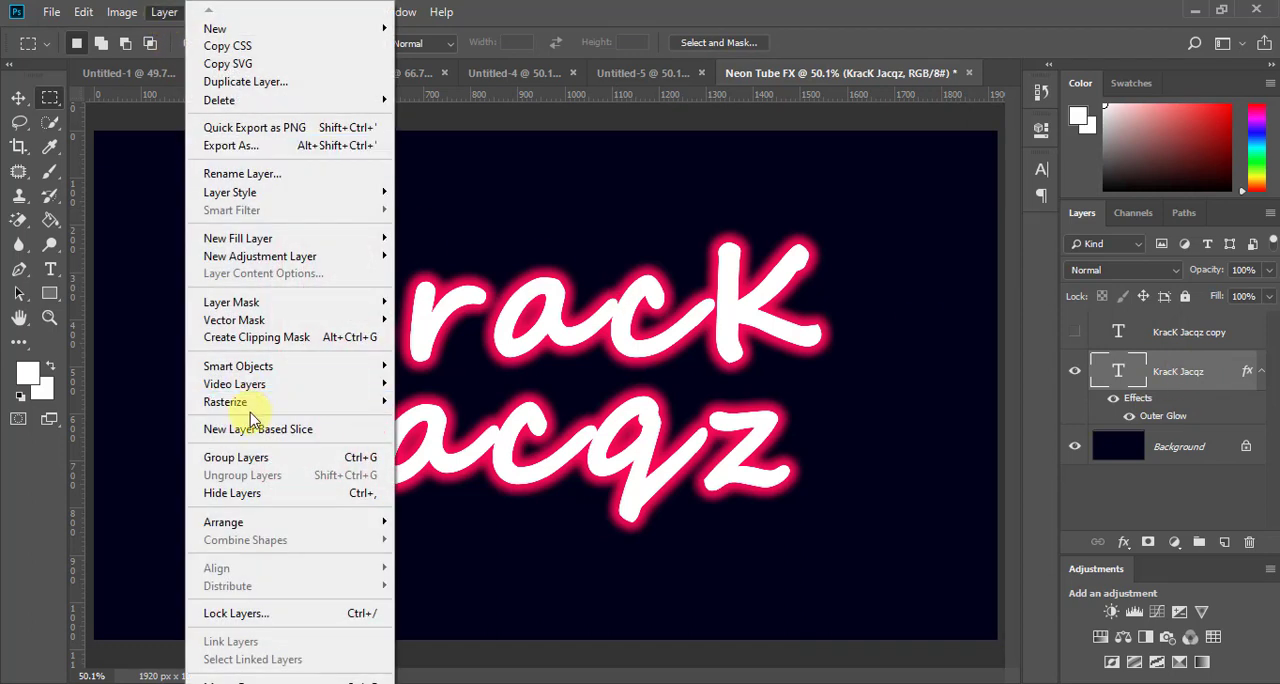
{"action": "mouse_move", "coordinate": [255, 415]}
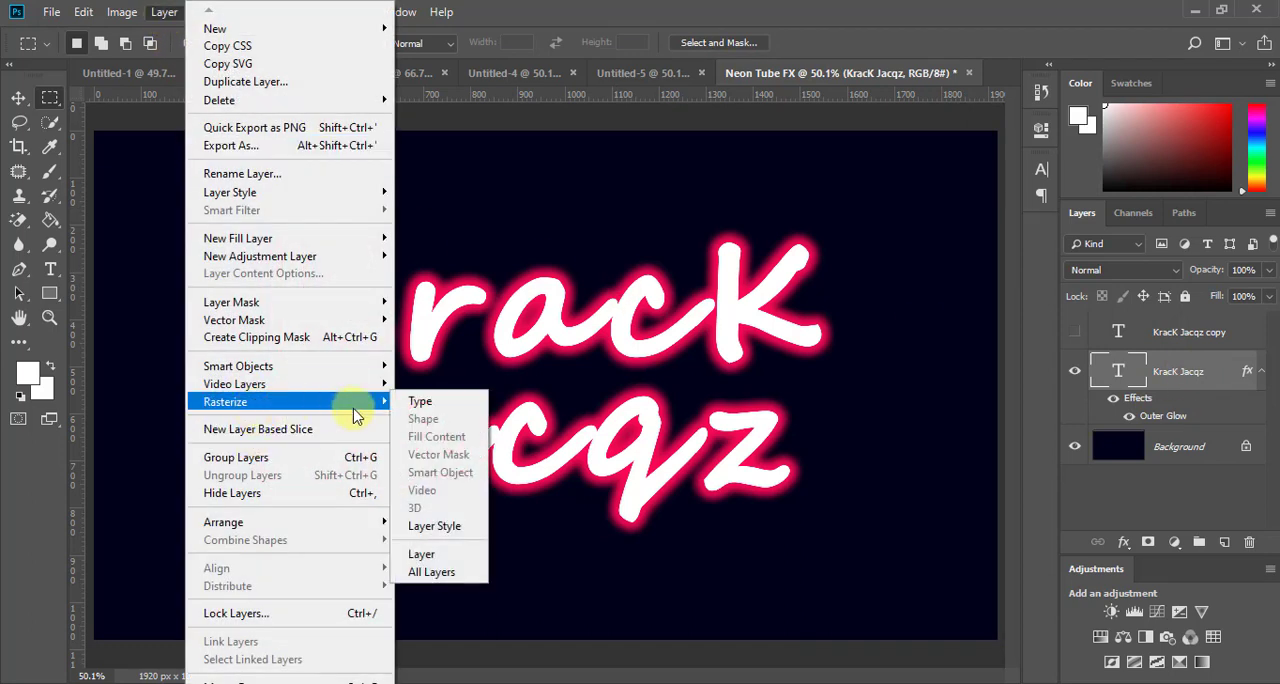
{"action": "left_click", "coordinate": [420, 404]}
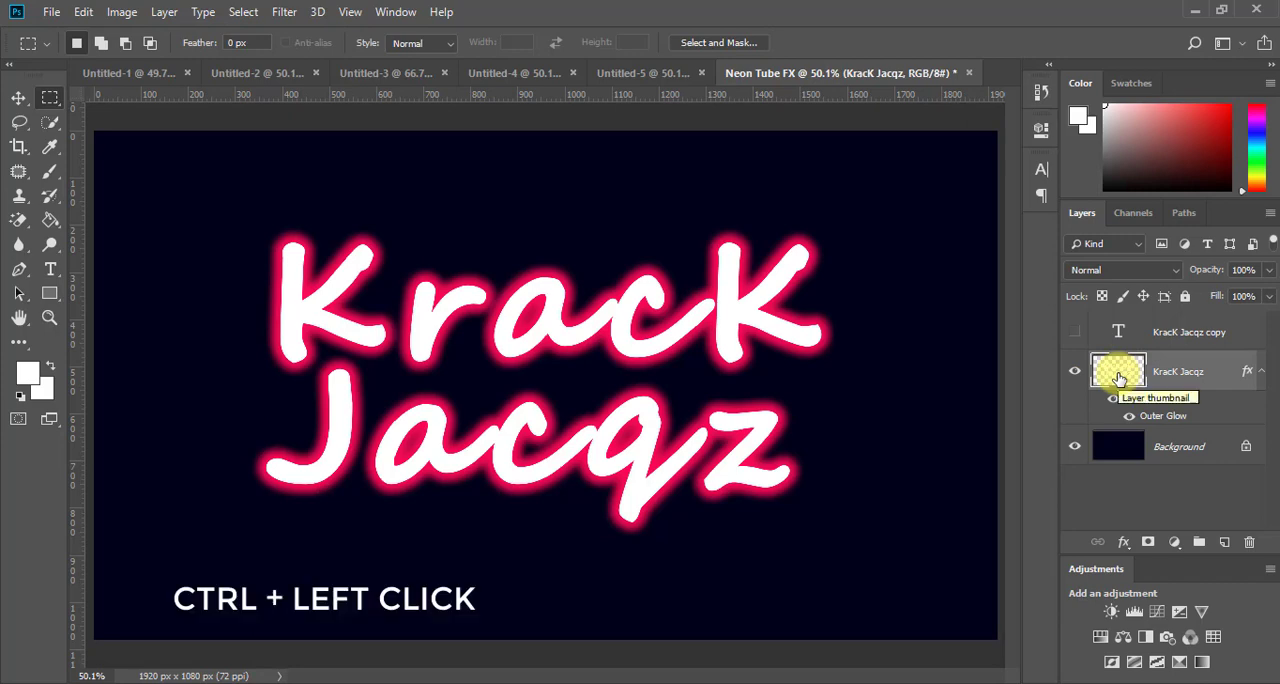
Step: Load the rasterized lettering as a selection and contract it by 10 pixels
{"action": "left_click", "coordinate": [1118, 378], "text": "ctrl"}
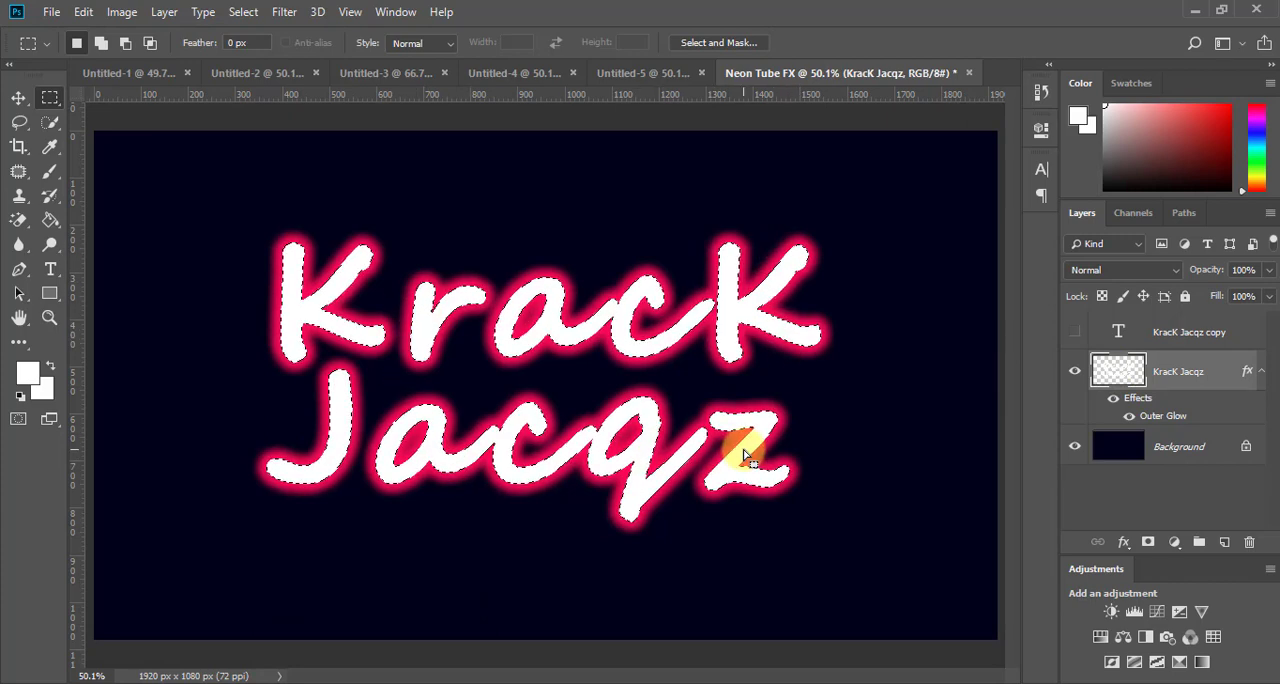
{"action": "left_click", "coordinate": [415, 182]}
{"action": "left_click", "coordinate": [243, 12]}
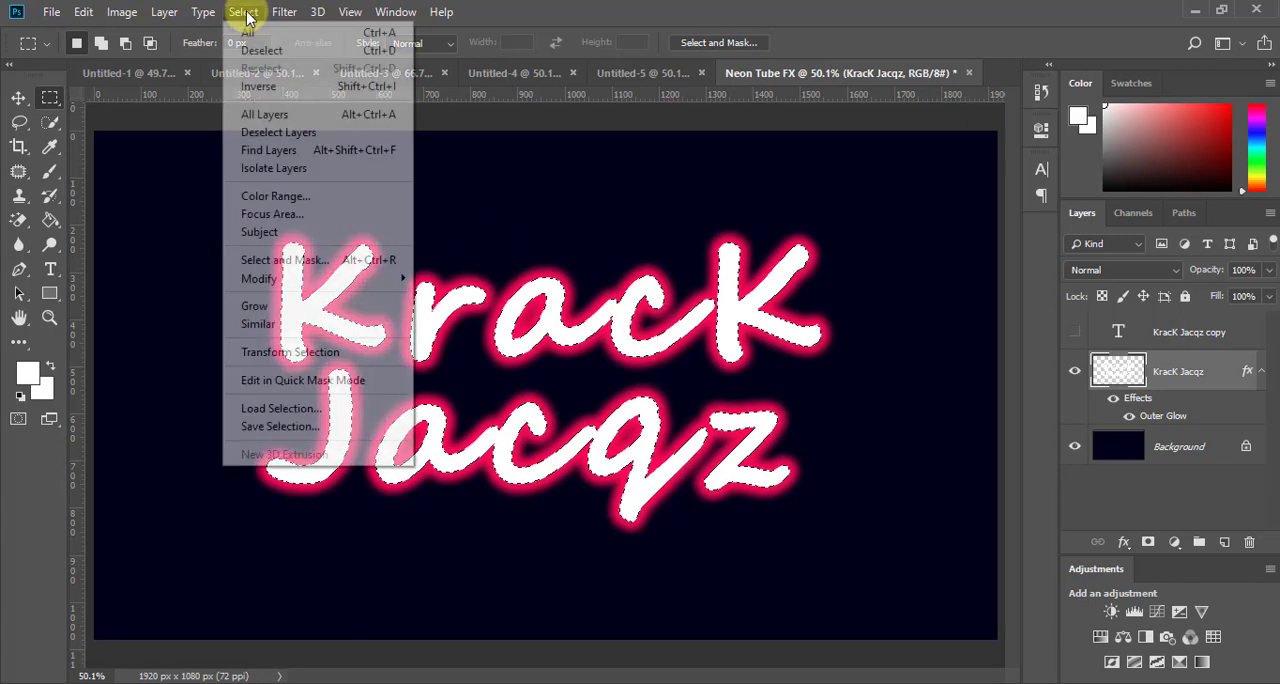
{"action": "mouse_move", "coordinate": [322, 285]}
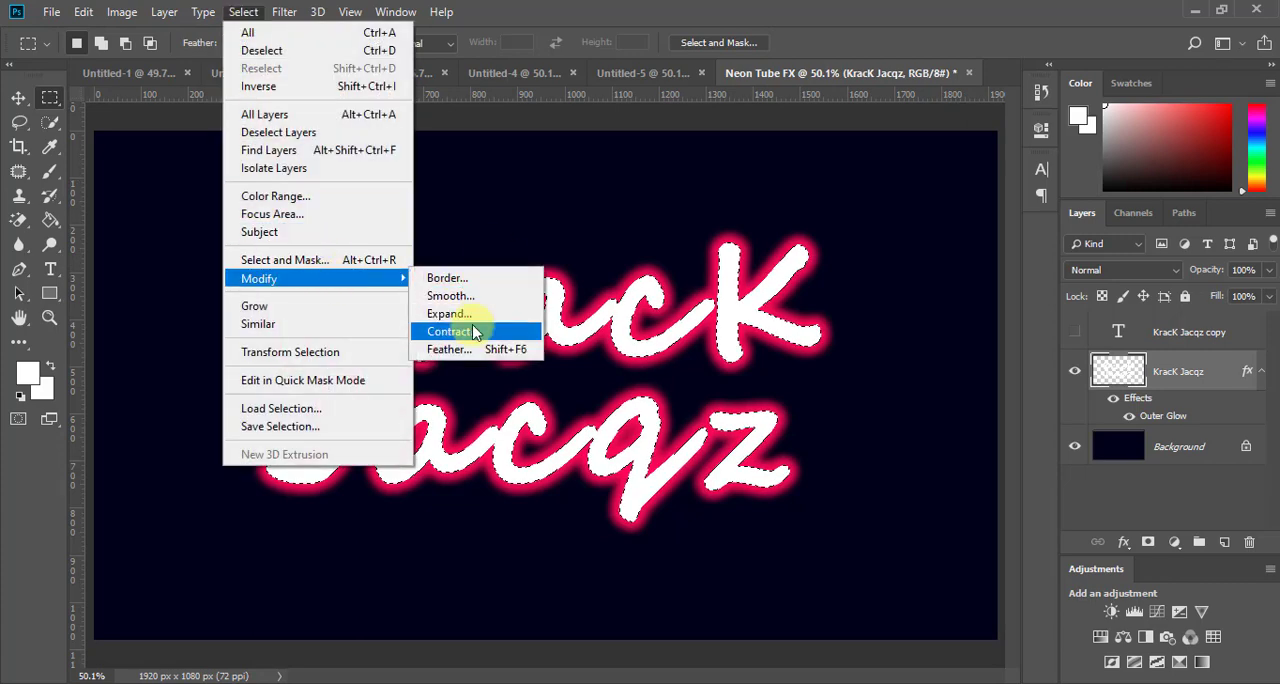
{"action": "left_click", "coordinate": [470, 332]}
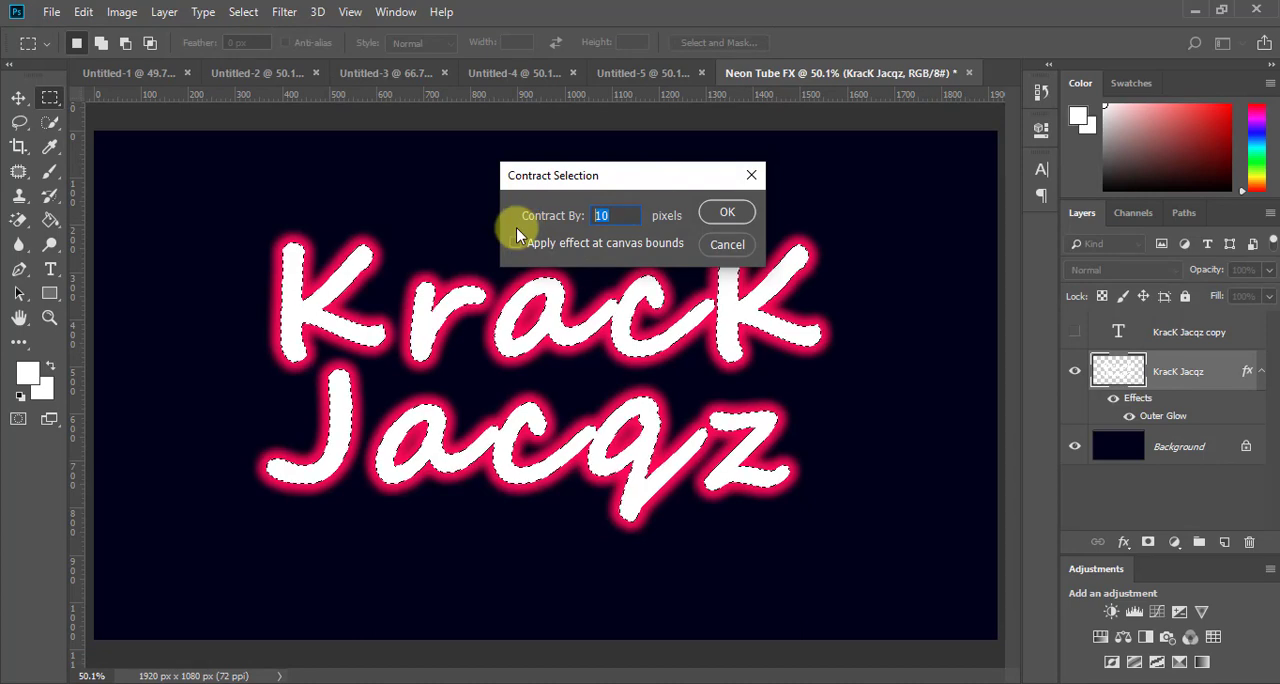
{"action": "type", "text": "10"}
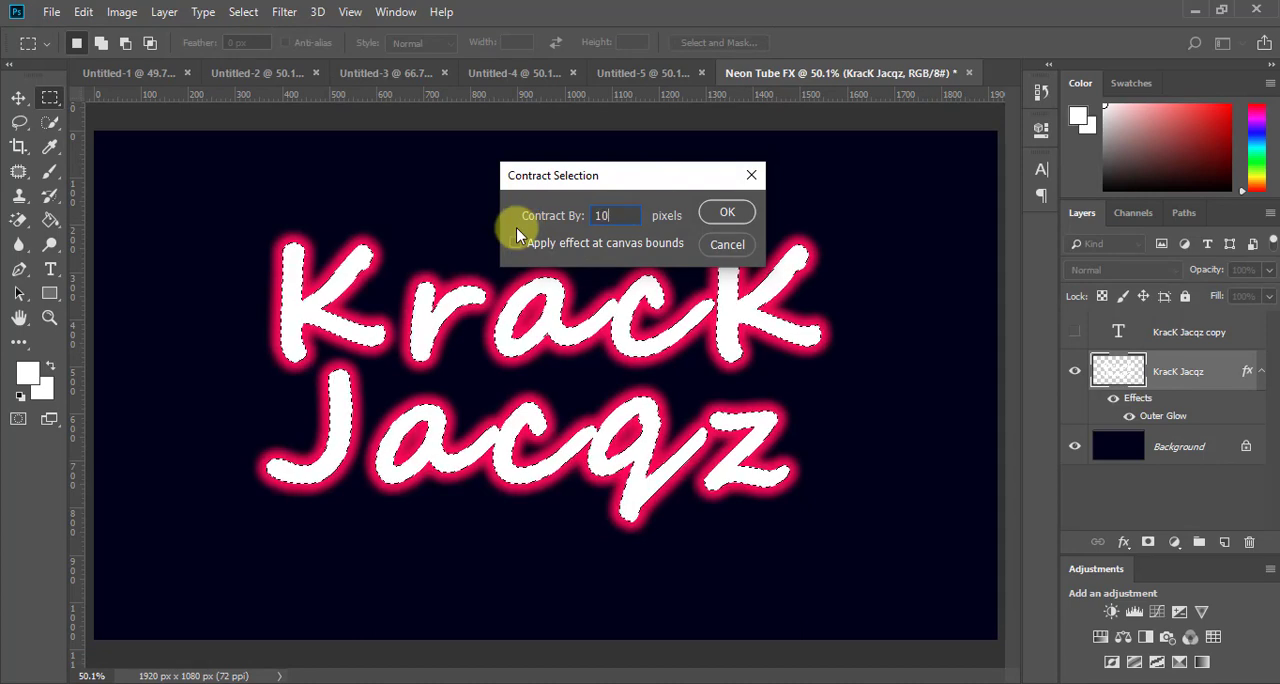
{"action": "left_click", "coordinate": [726, 214]}
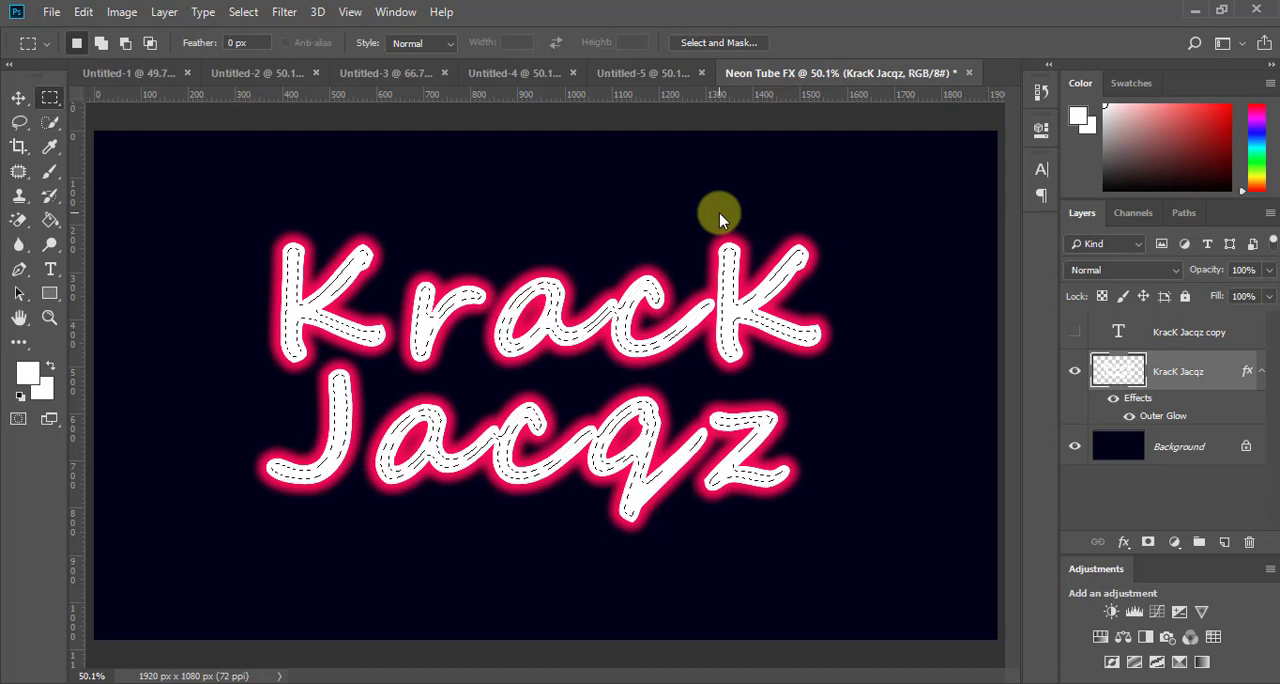
Step: Delete the white fill inside the contracted selection and deselect, leaving the letters as outlines
{"action": "key", "text": "Delete"}
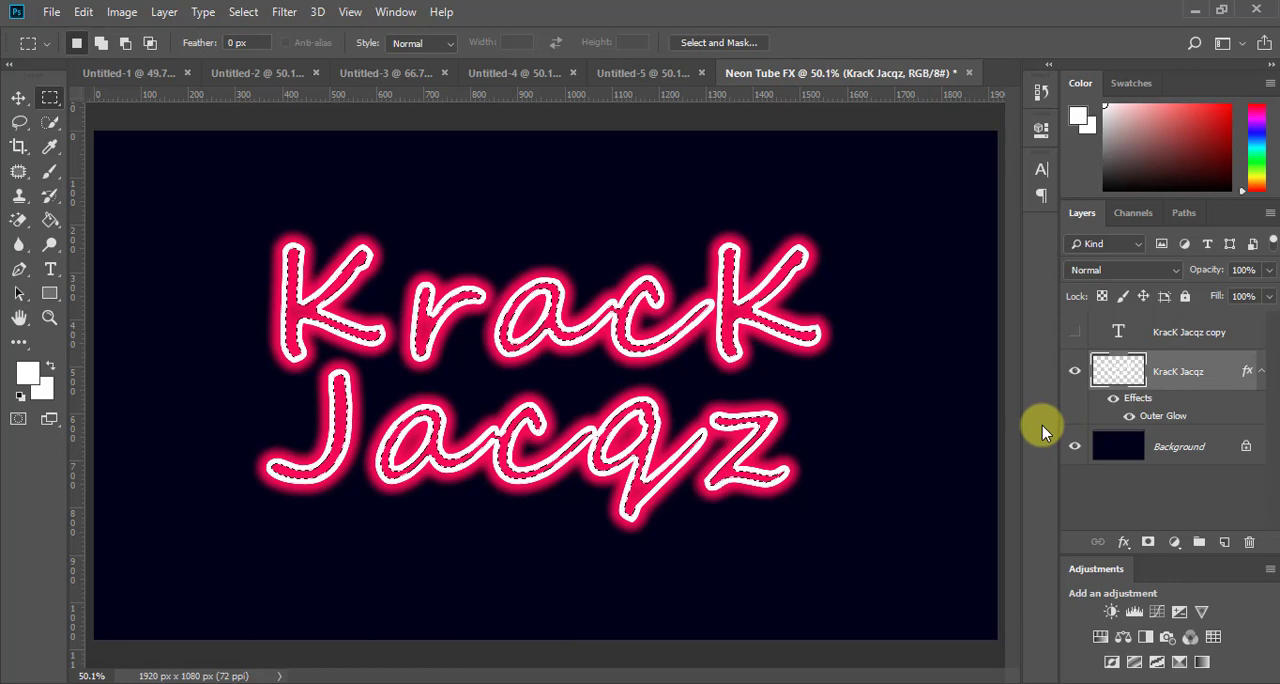
{"action": "left_click", "coordinate": [245, 12]}
{"action": "left_click", "coordinate": [256, 50]}
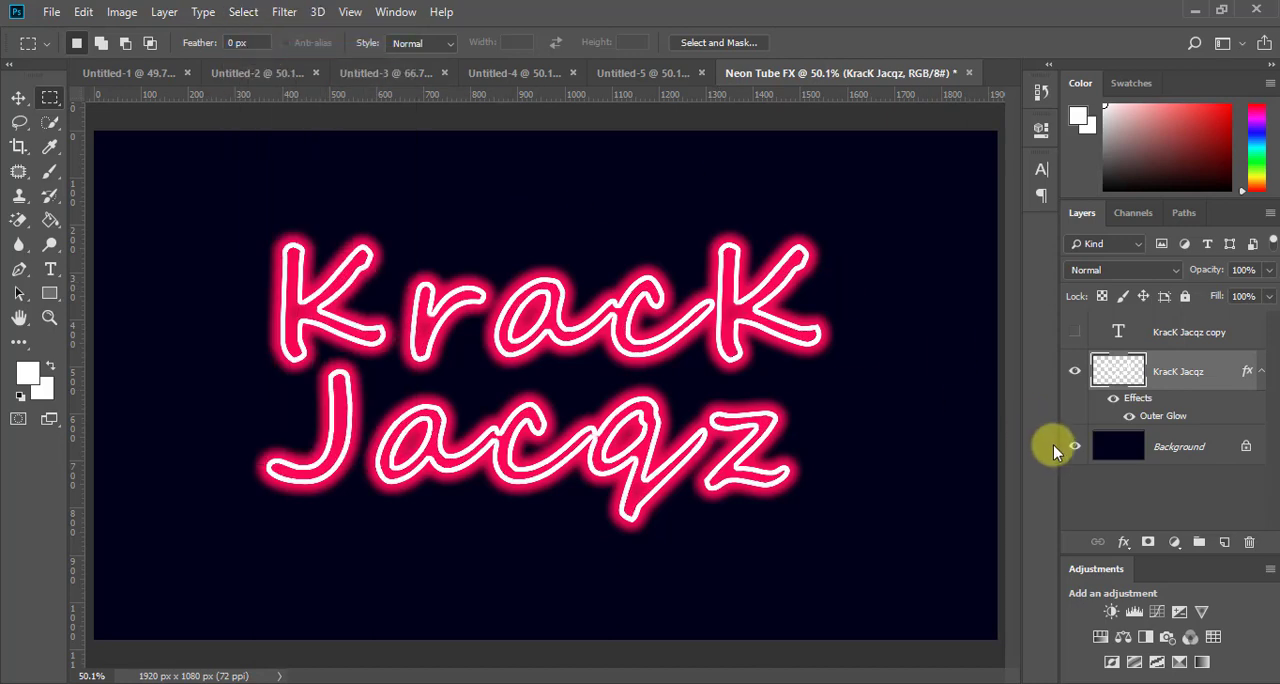
Step: Clear any remaining pixel selection and leave all layers unselected to show the finished outlined lettering
{"action": "key", "text": "ctrl+d"}
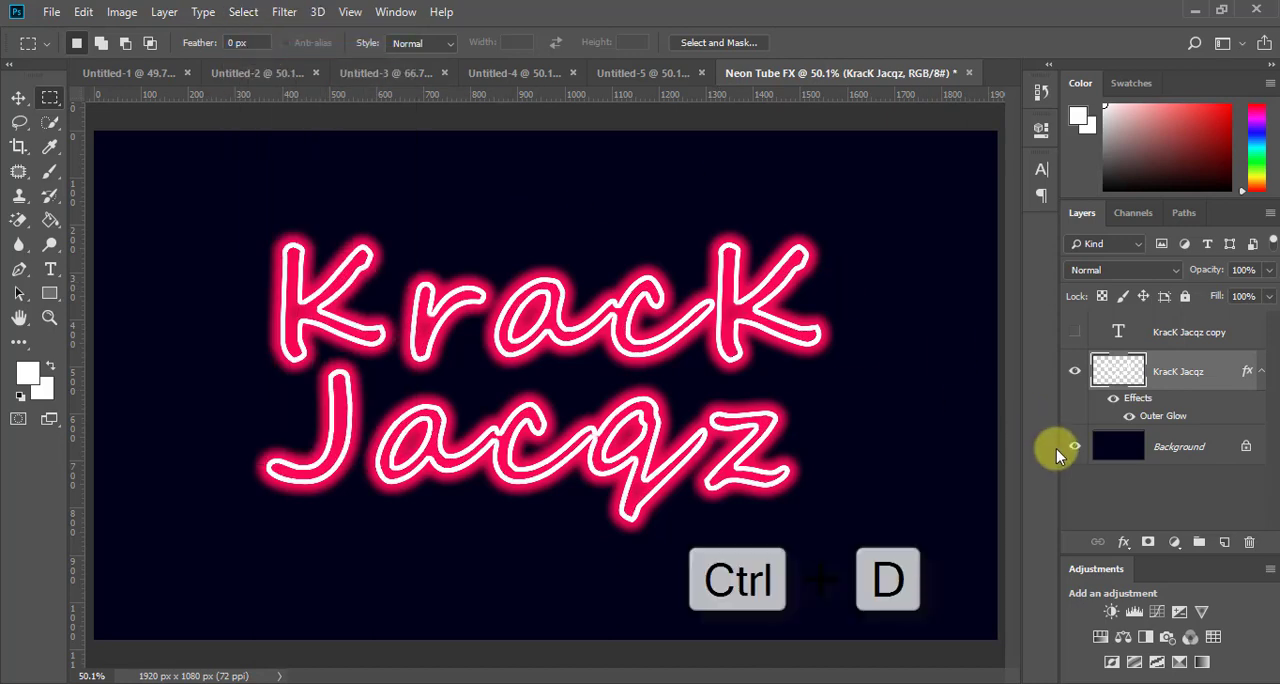
{"action": "left_click", "coordinate": [1083, 508]}
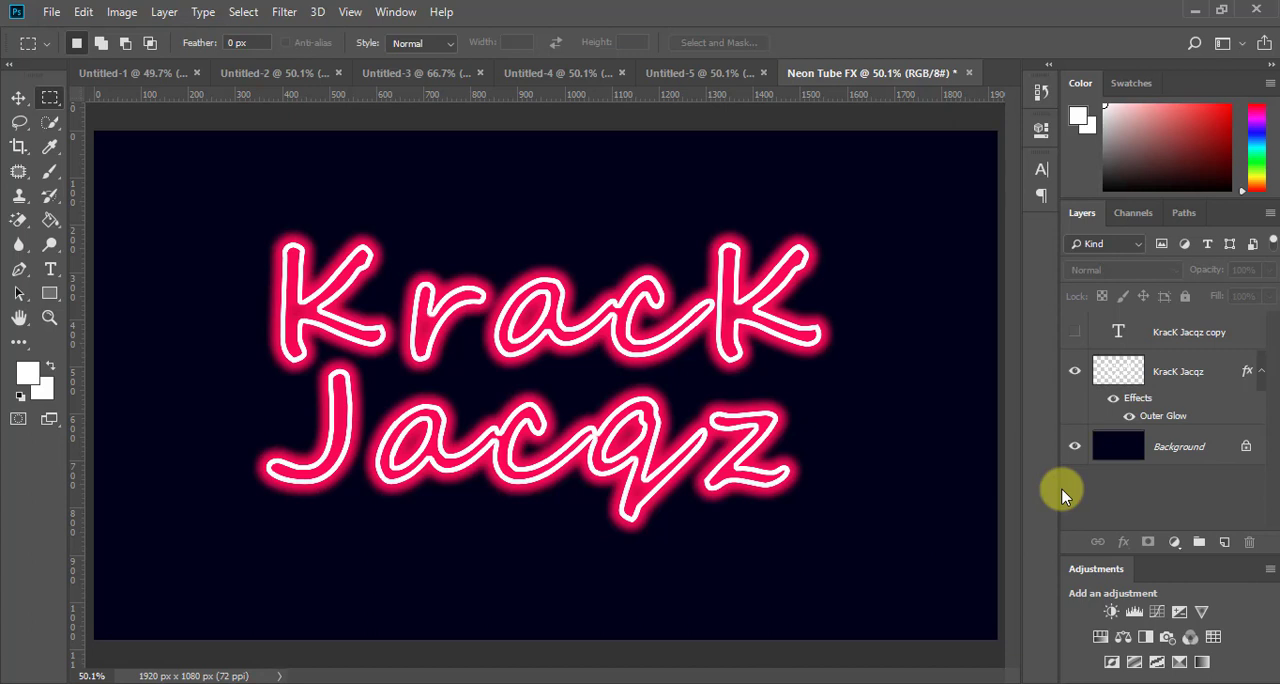
Step: Reopen the Outer Glow settings of the outlined lettering layer and try other glow hues, such as green and blue
{"action": "left_click", "coordinate": [1177, 421]}
{"action": "double_click", "coordinate": [1177, 418]}
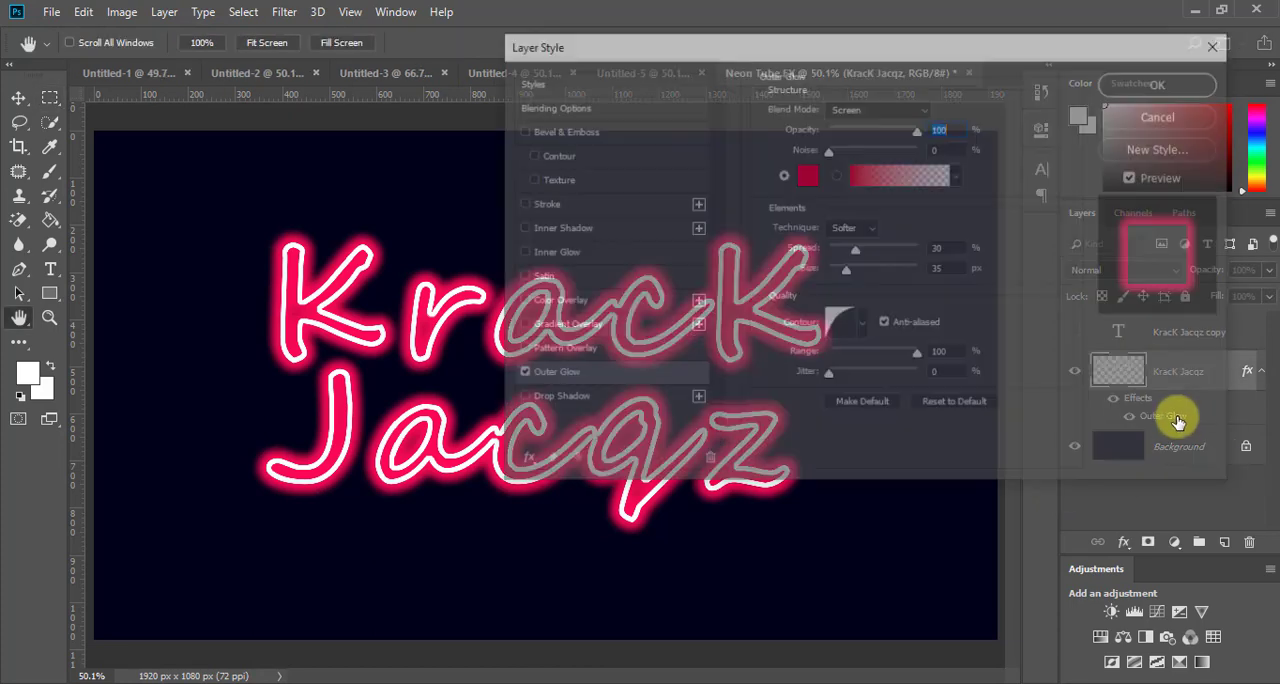
{"action": "left_click_drag", "start_coordinate": [1035, 58], "coordinate": [1178, 80]}
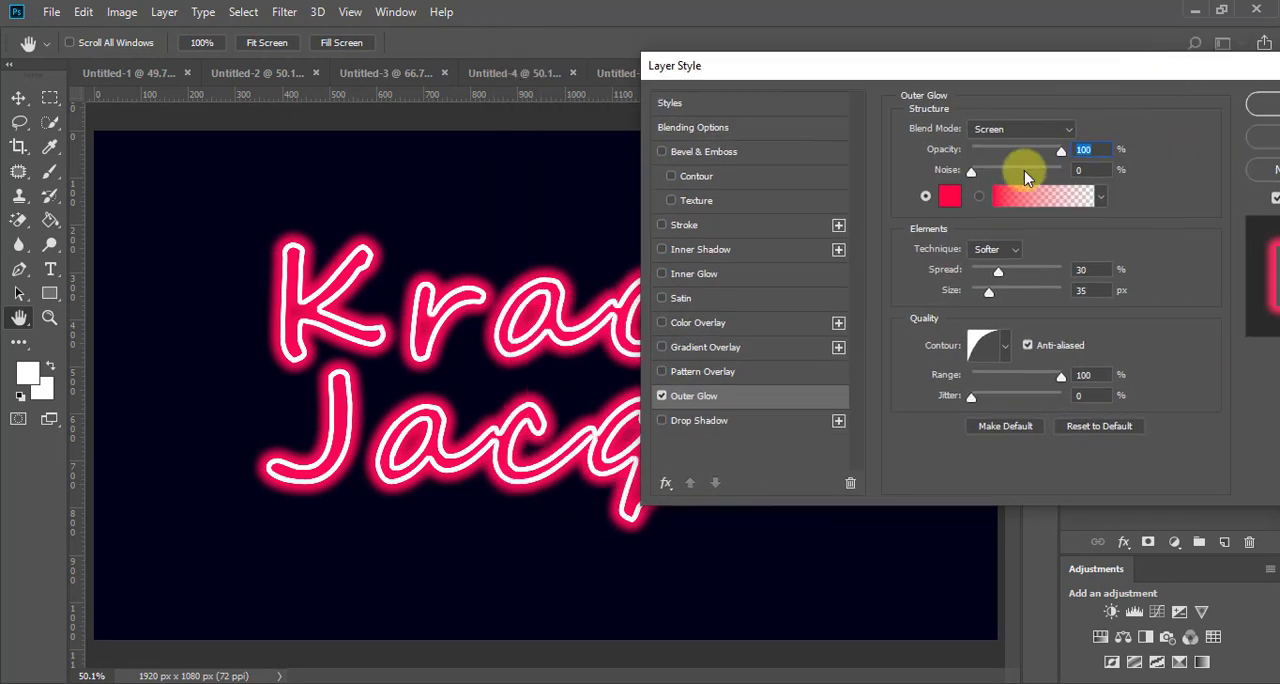
{"action": "left_click", "coordinate": [950, 196]}
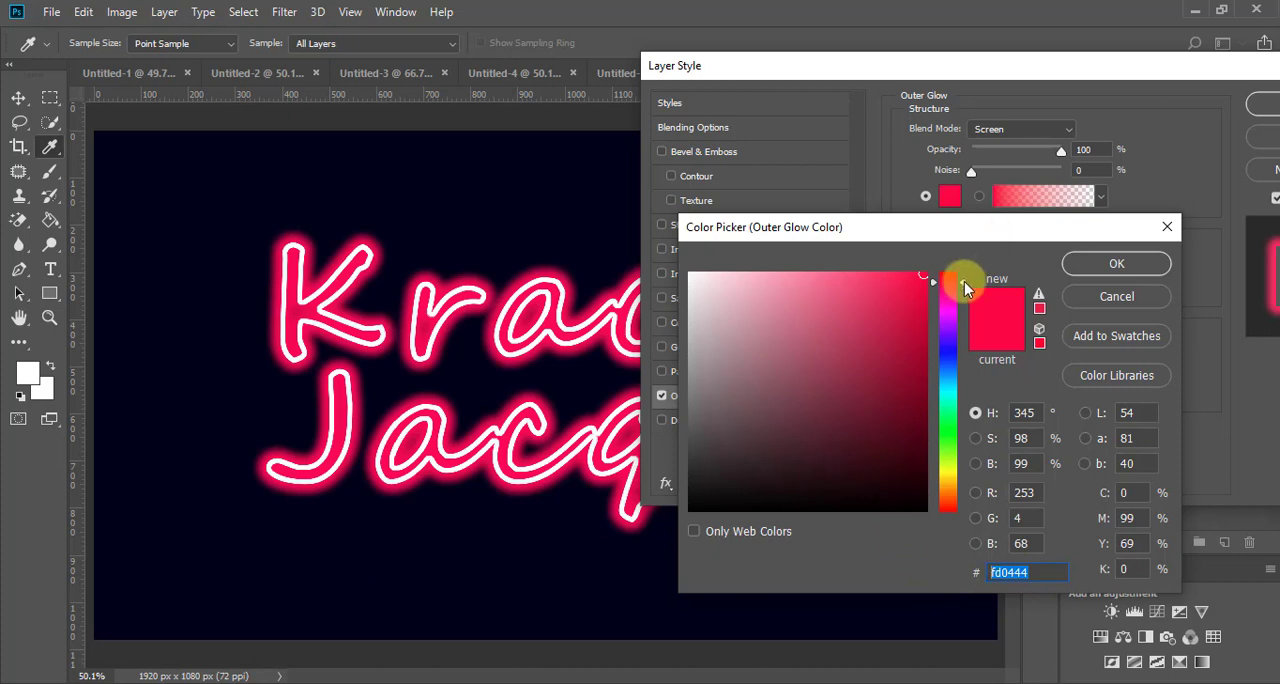
{"action": "mouse_move", "coordinate": [964, 281]}
{"action": "left_mouse_down"}
{"action": "mouse_move", "coordinate": [963, 419]}
{"action": "mouse_move", "coordinate": [963, 280]}
{"action": "left_mouse_up"}
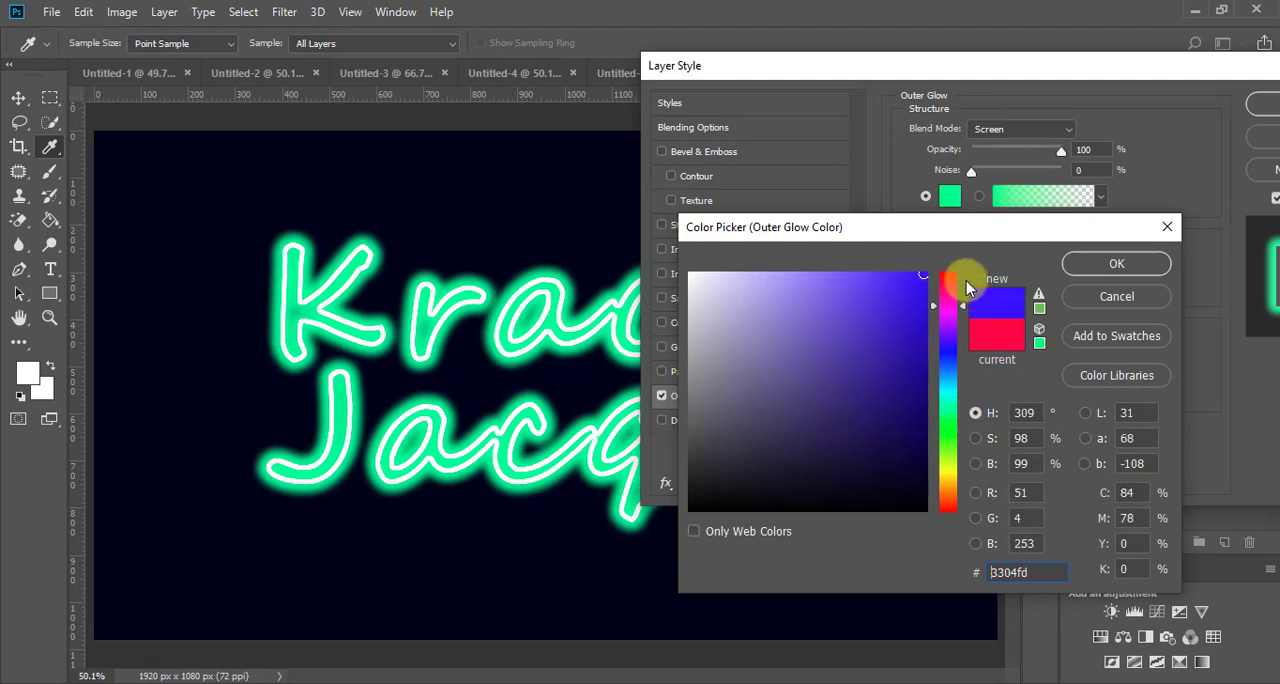
Step: Restore the Outer Glow color to fd0444, apply the layer style and leave the lettering layer unselected
{"action": "left_click", "coordinate": [1038, 571]}
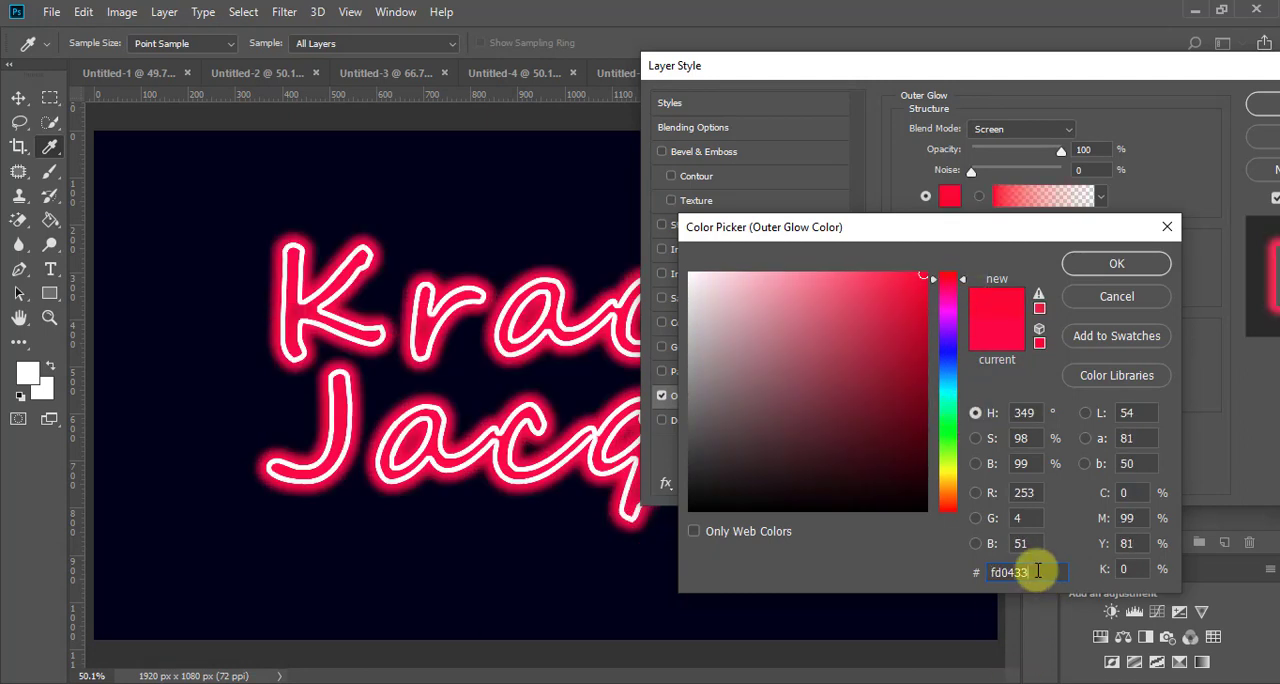
{"action": "key", "text": "BackSpace"}
{"action": "key", "text": "BackSpace"}
{"action": "type", "text": "44"}
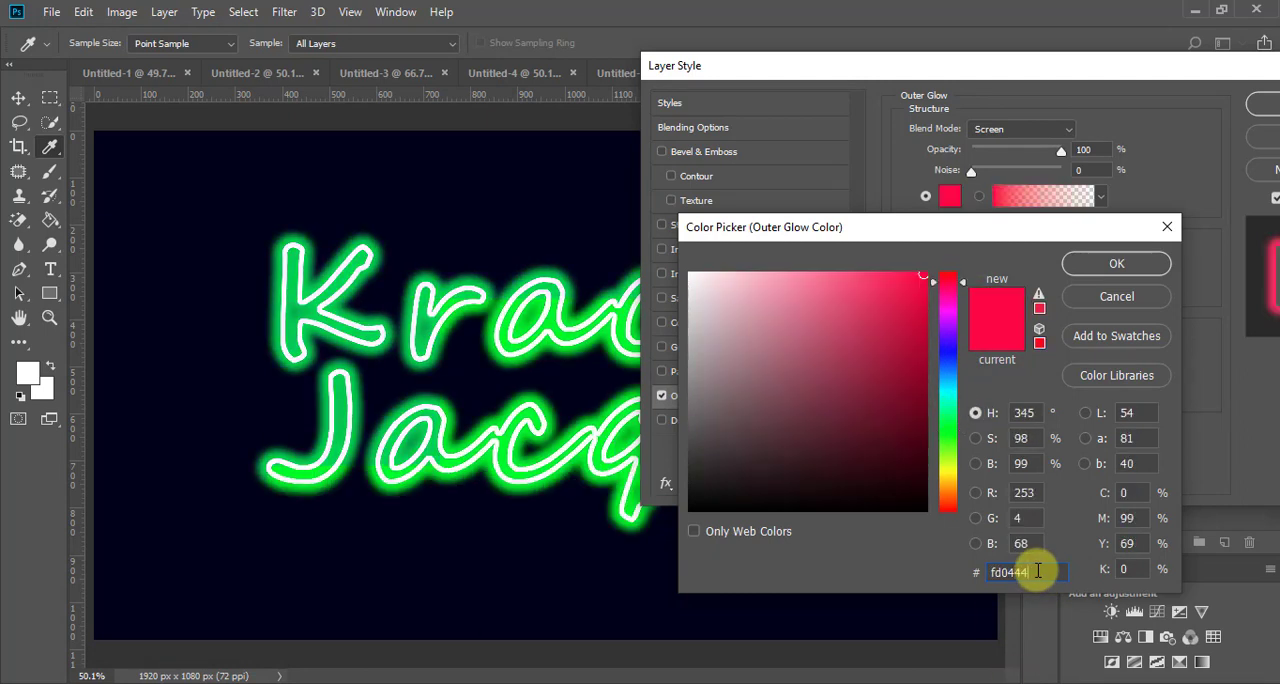
{"action": "key", "text": "Return"}
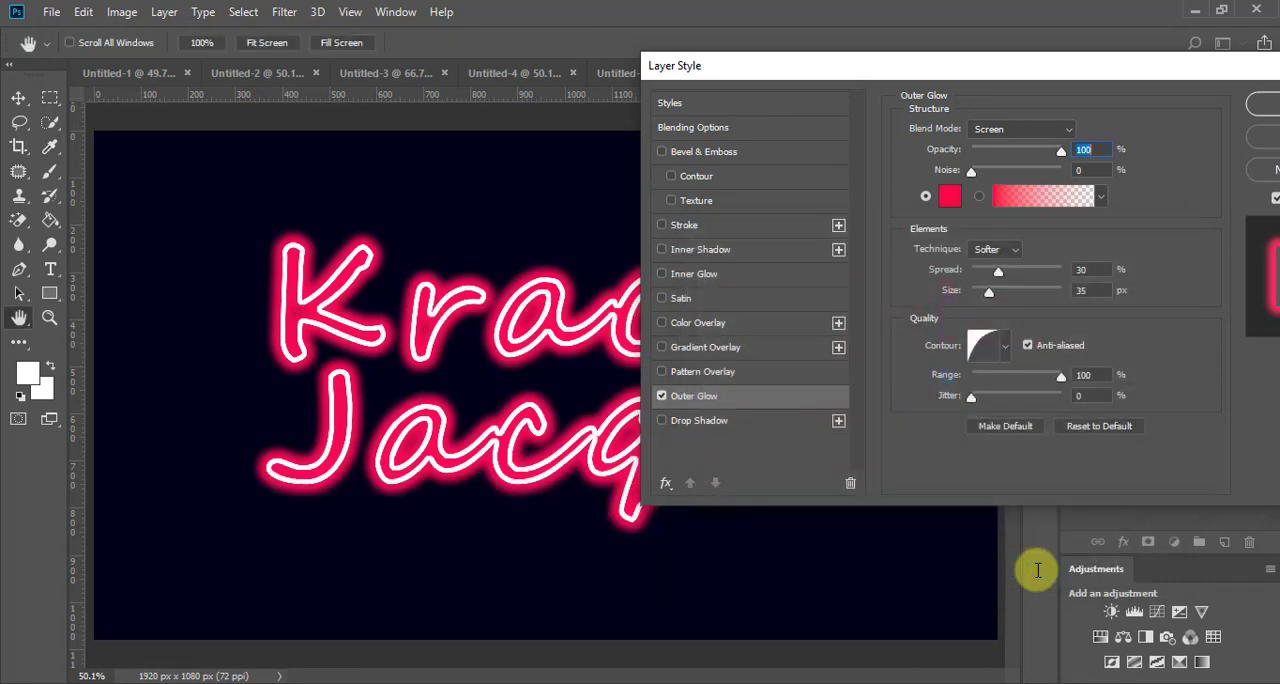
{"action": "left_click_drag", "start_coordinate": [1150, 66], "coordinate": [1014, 66]}
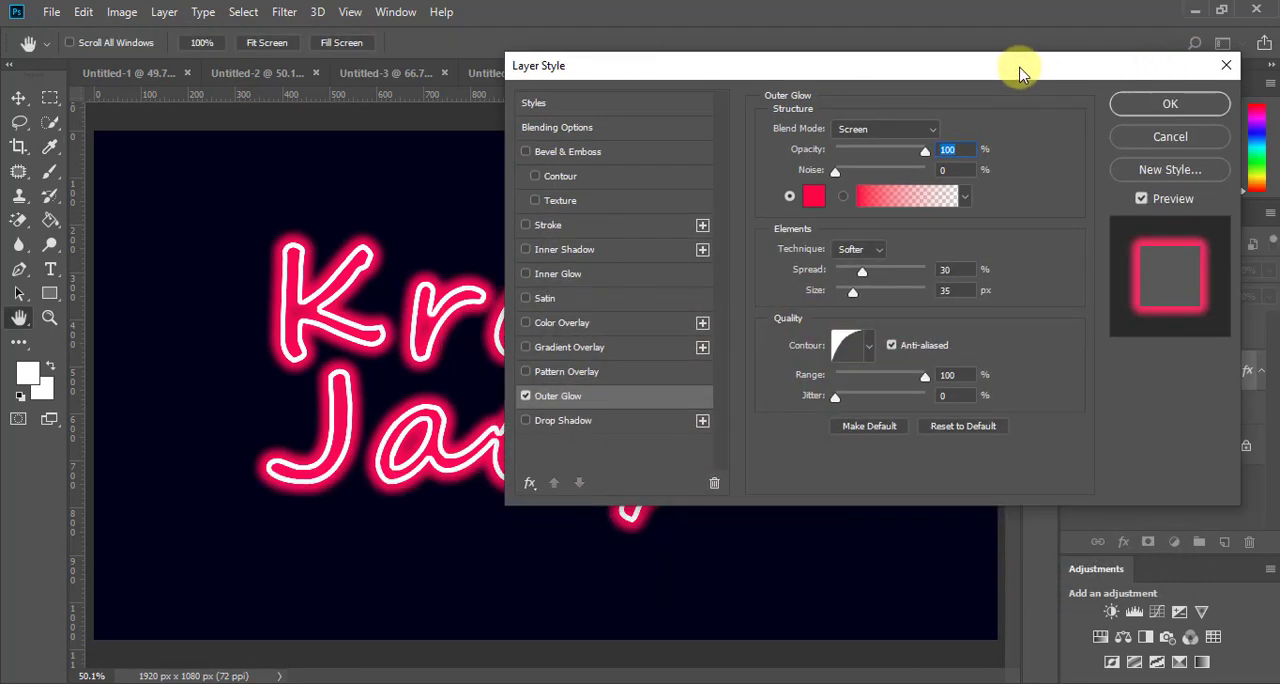
{"action": "left_click", "coordinate": [1160, 106]}
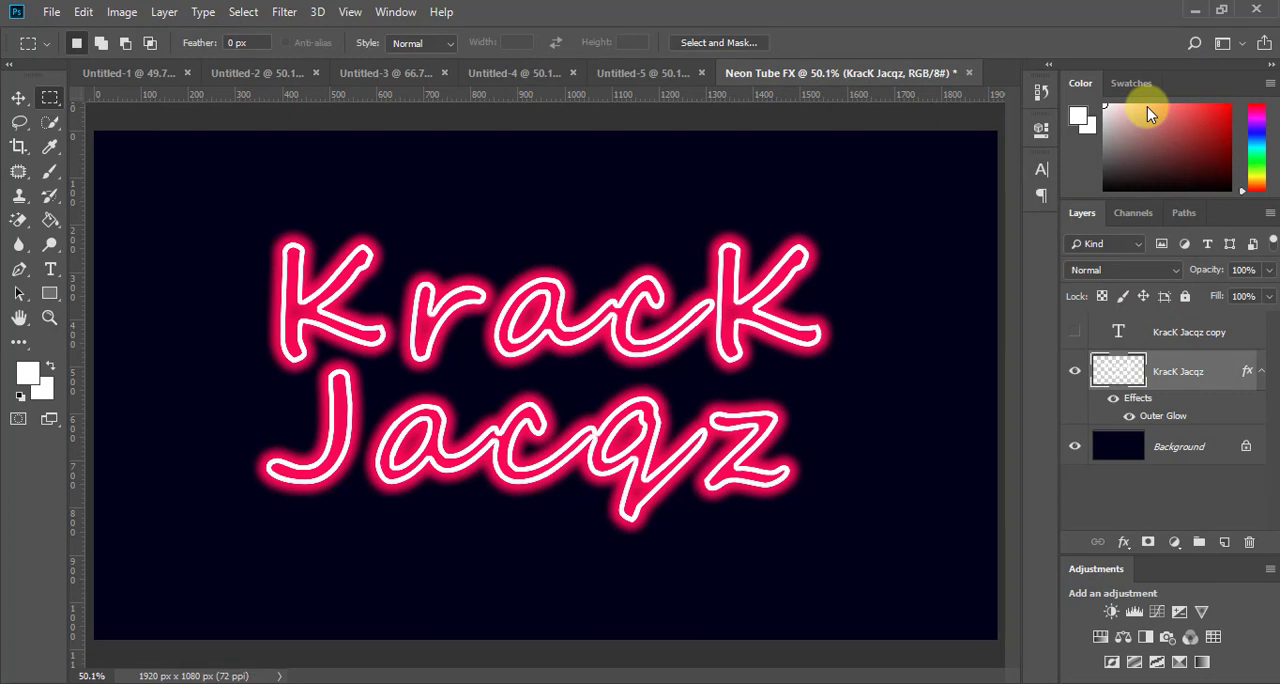
{"action": "left_click", "coordinate": [1118, 515]}
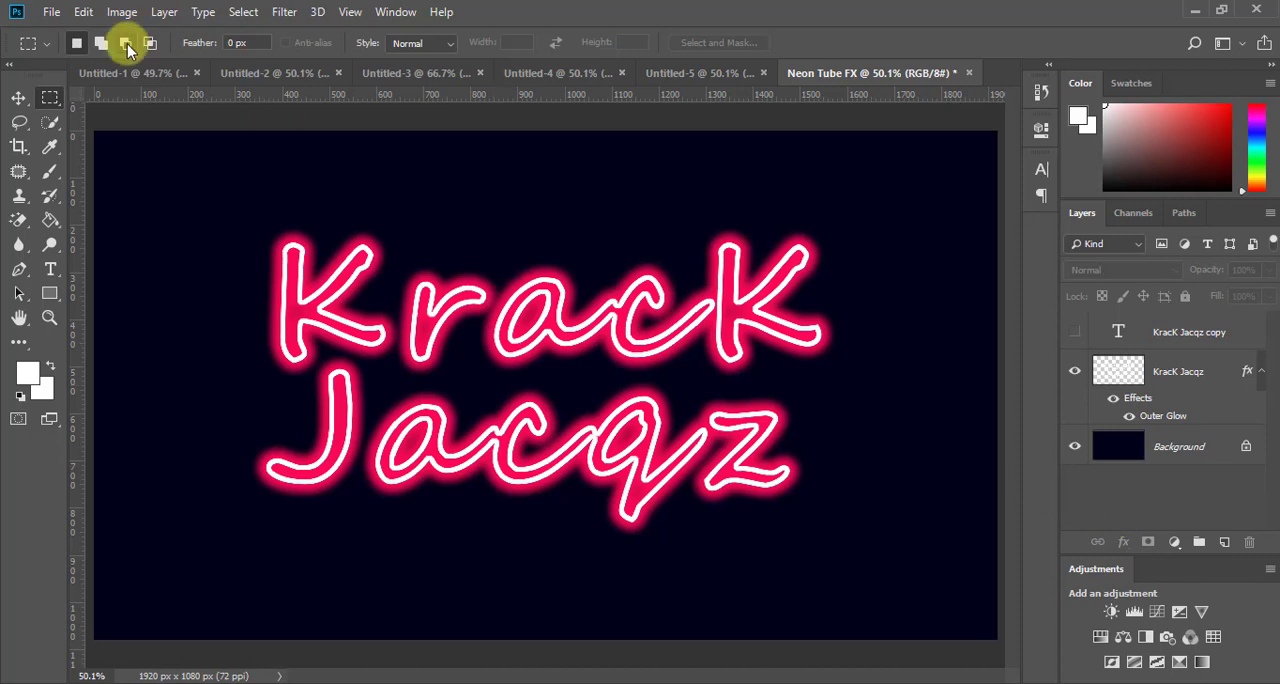
Step: Look through the neon text examples in documents Untitled-1 to Untitled-5 and return to the Neon Tube FX document
{"action": "left_click", "coordinate": [129, 71]}
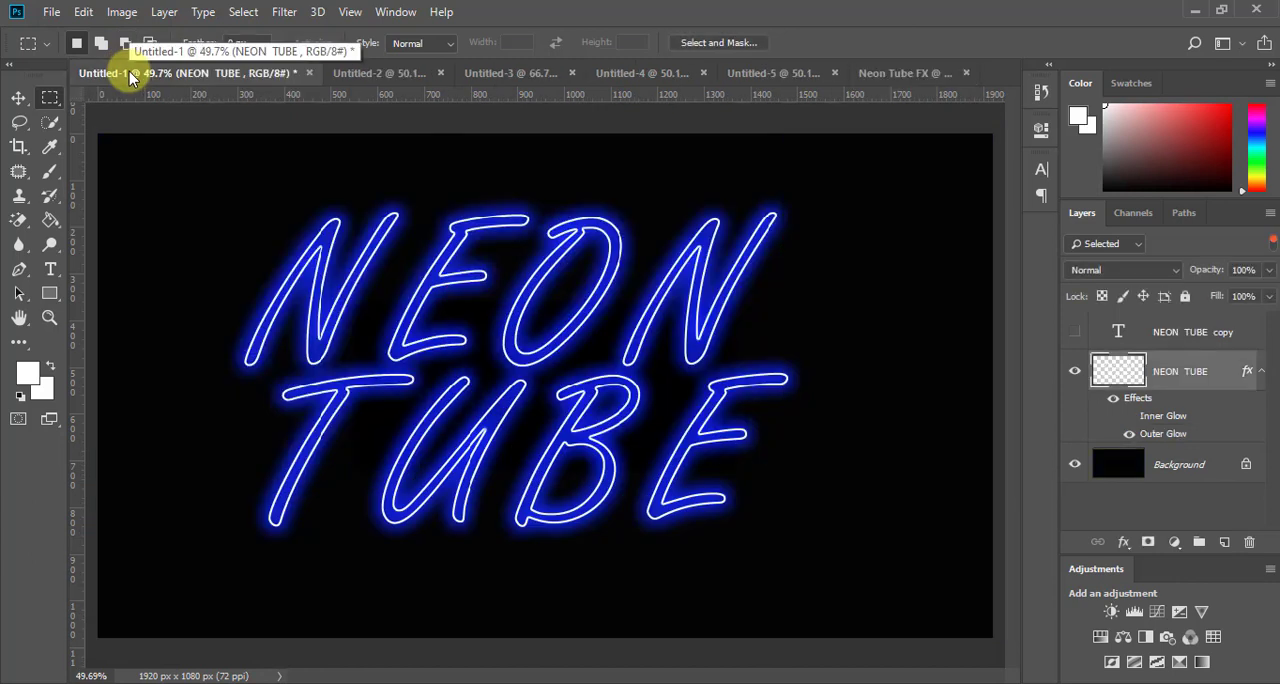
{"action": "left_click", "coordinate": [371, 74]}
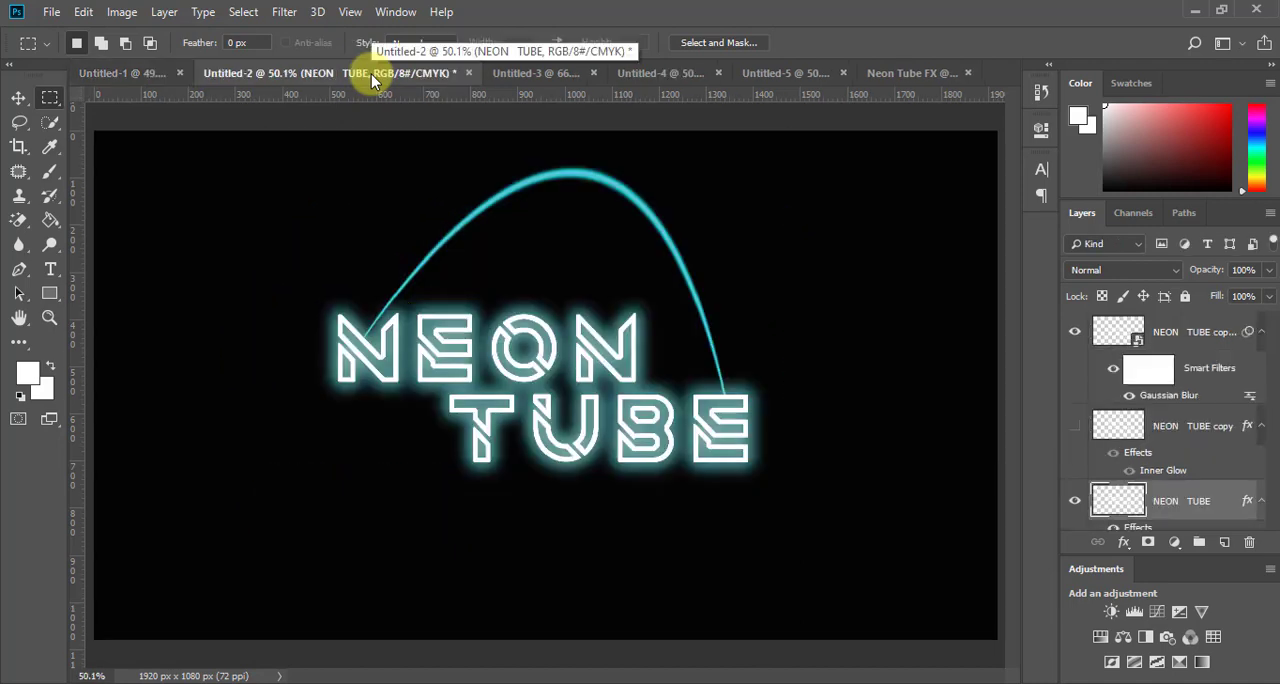
{"action": "left_click", "coordinate": [565, 73]}
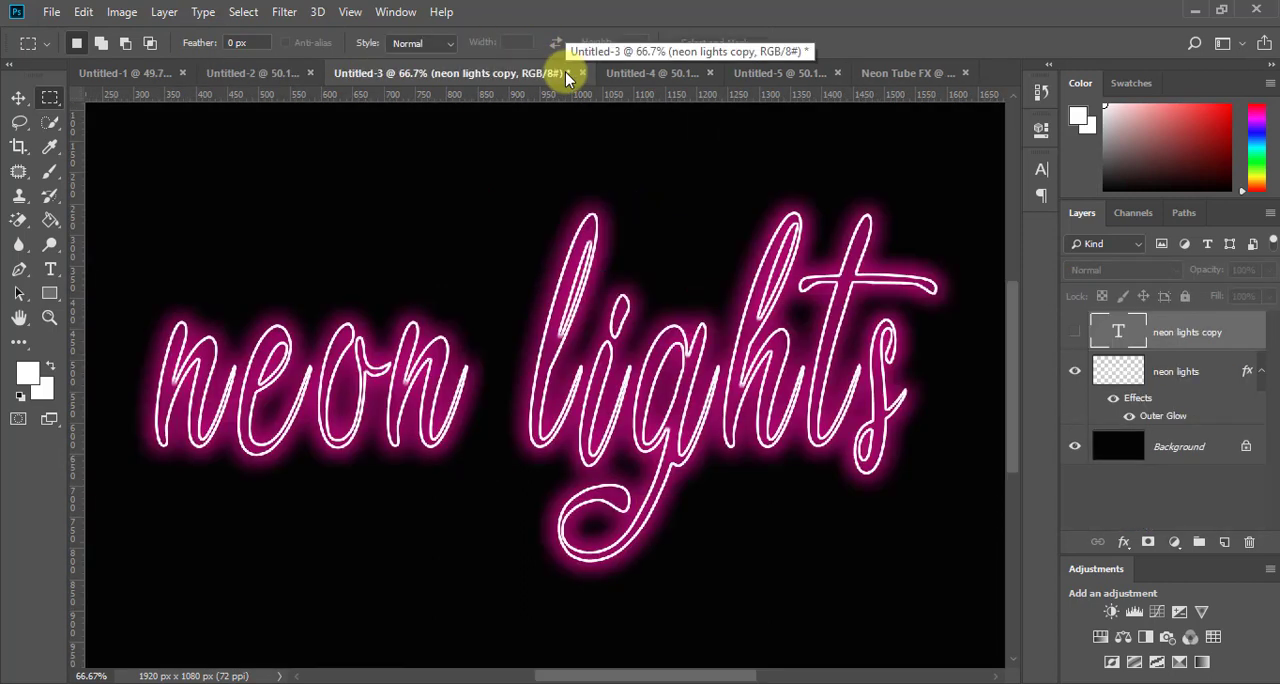
{"action": "left_click", "coordinate": [653, 72]}
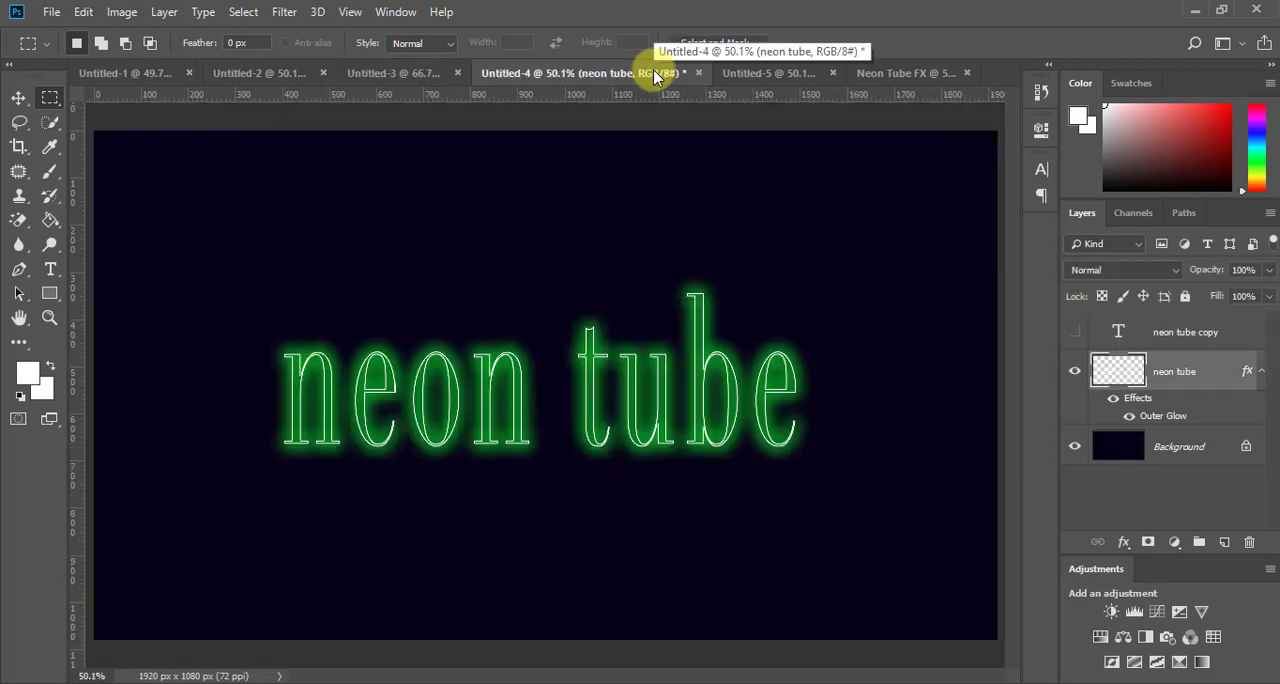
{"action": "left_click", "coordinate": [753, 72]}
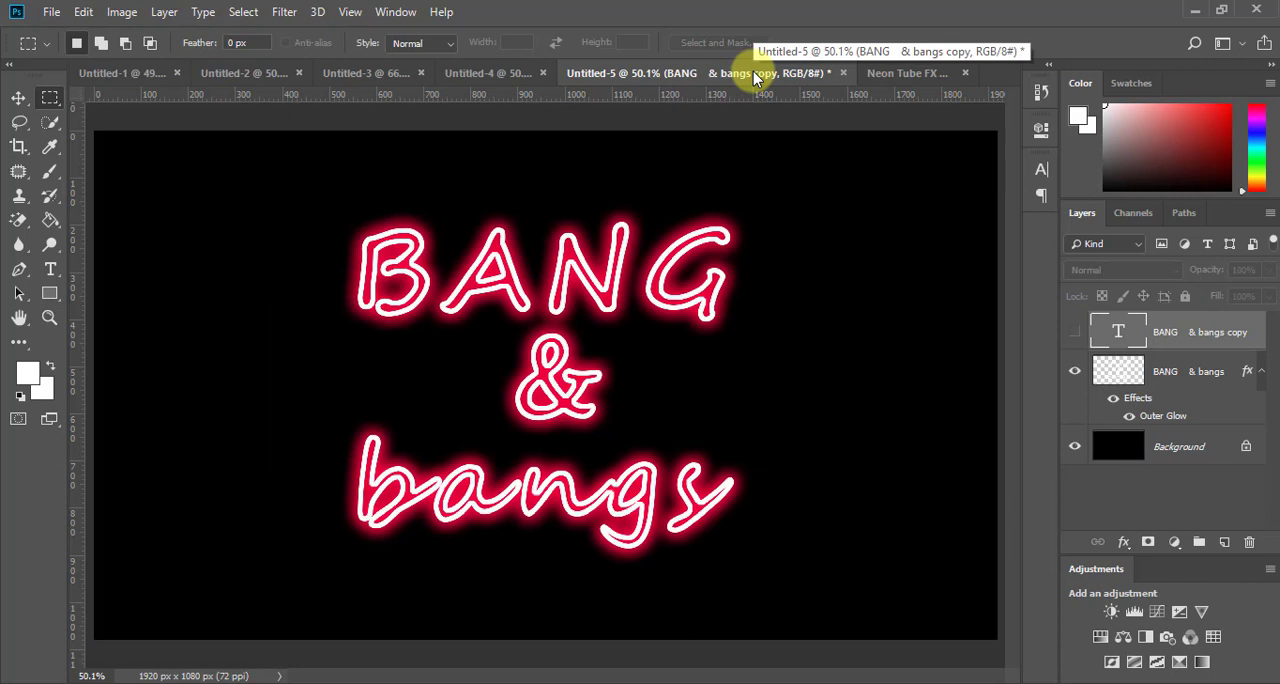
{"action": "left_click", "coordinate": [881, 67]}
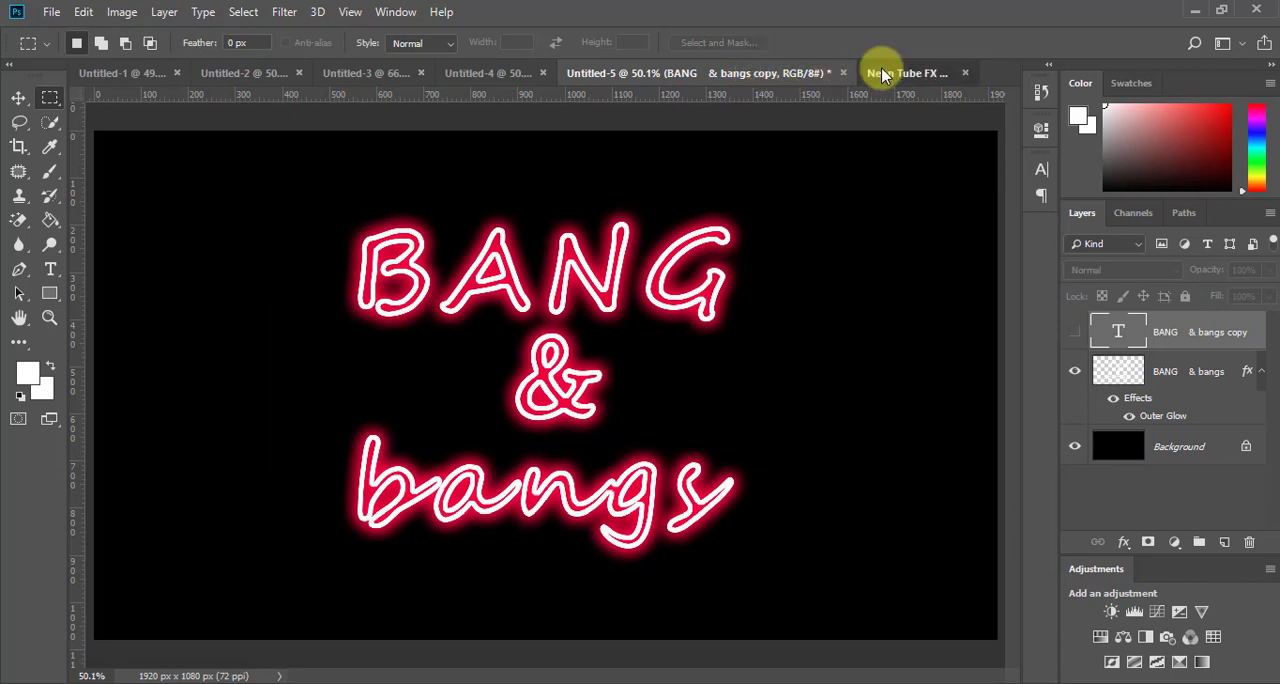
{"action": "left_click", "coordinate": [732, 75]}
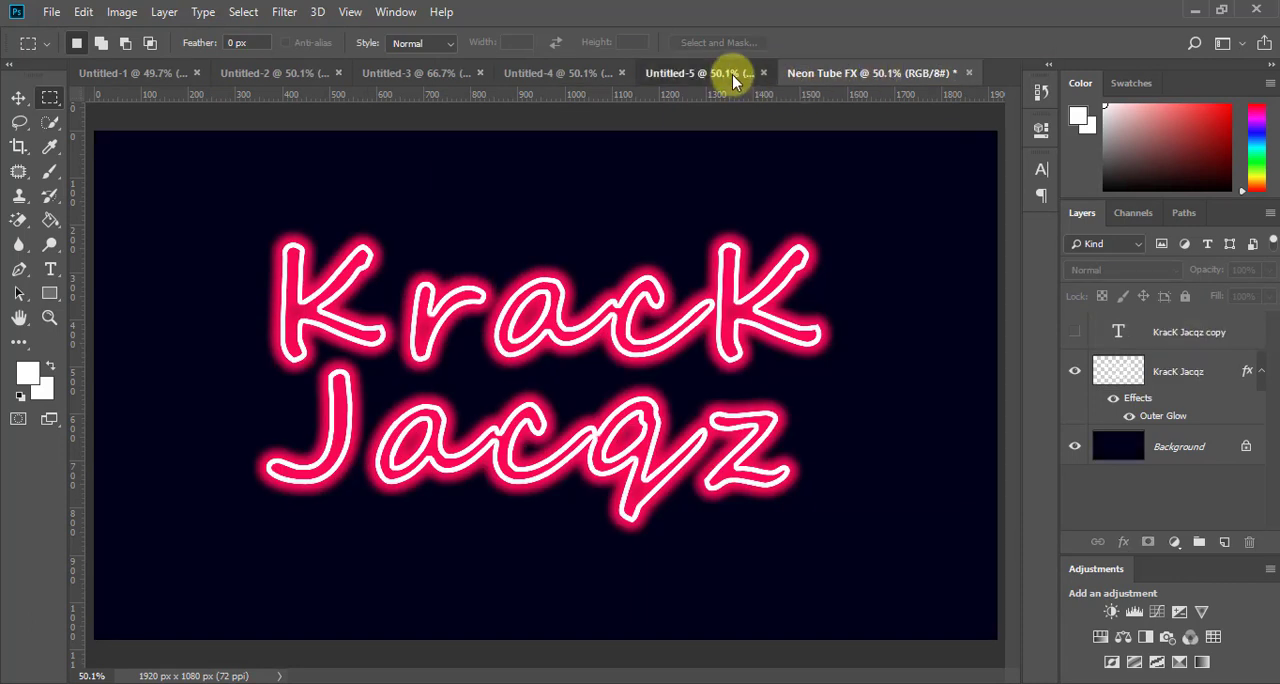
{"action": "left_click", "coordinate": [866, 74]}
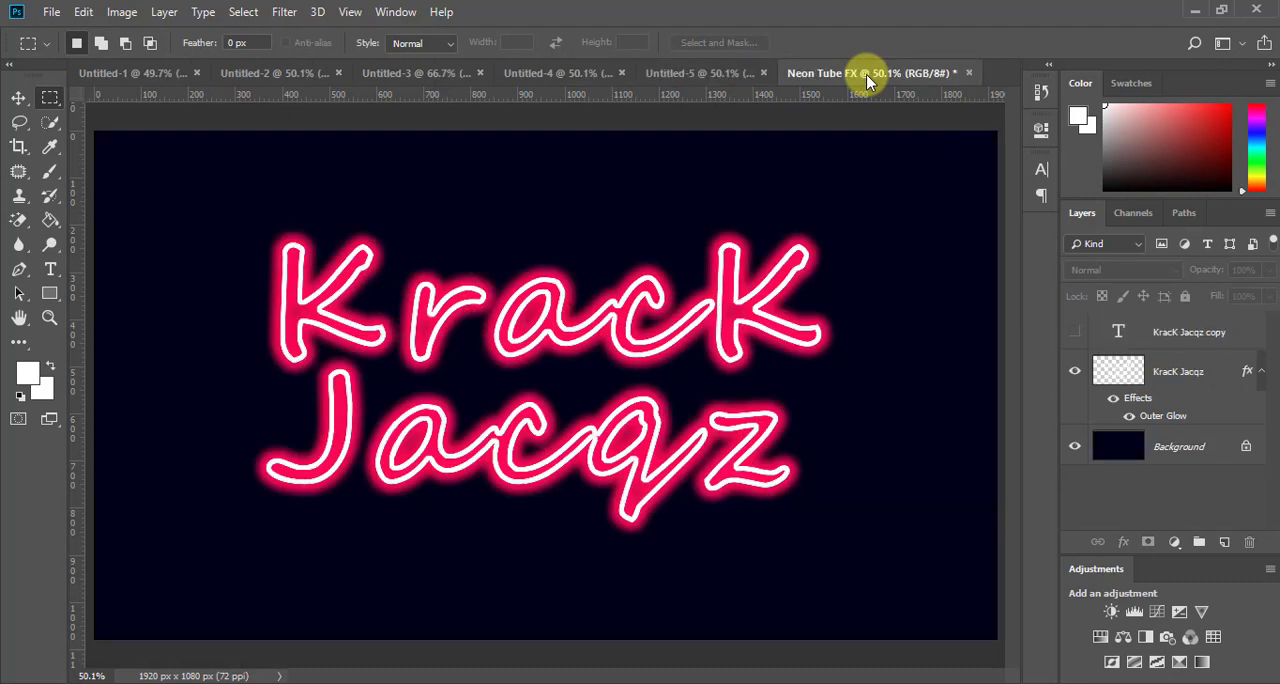